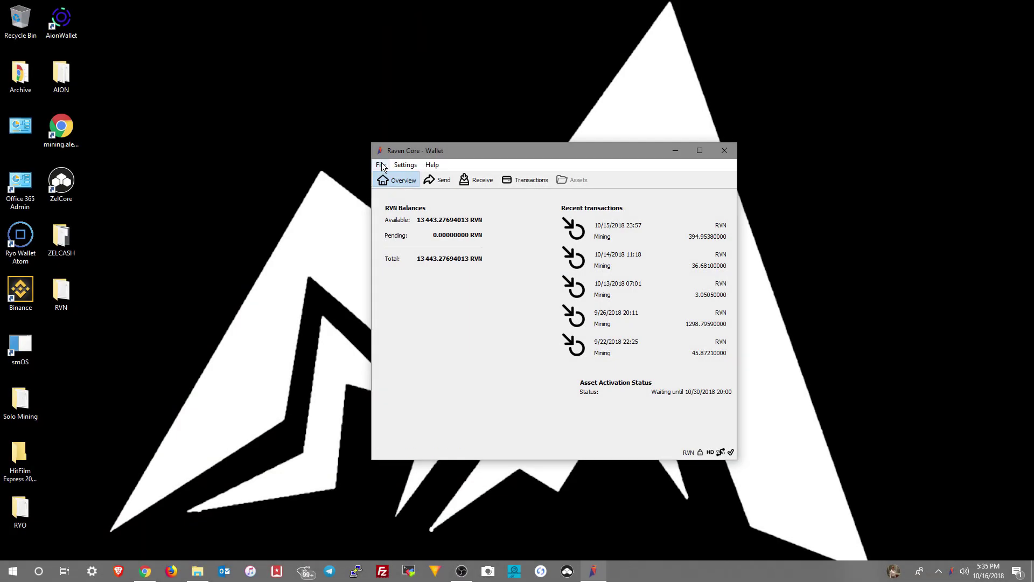
Back up the wallet as 16OCT2018.dat in the Wallets > RVN > Backup folder.
{"action": "left_click", "coordinate": [382, 165]}
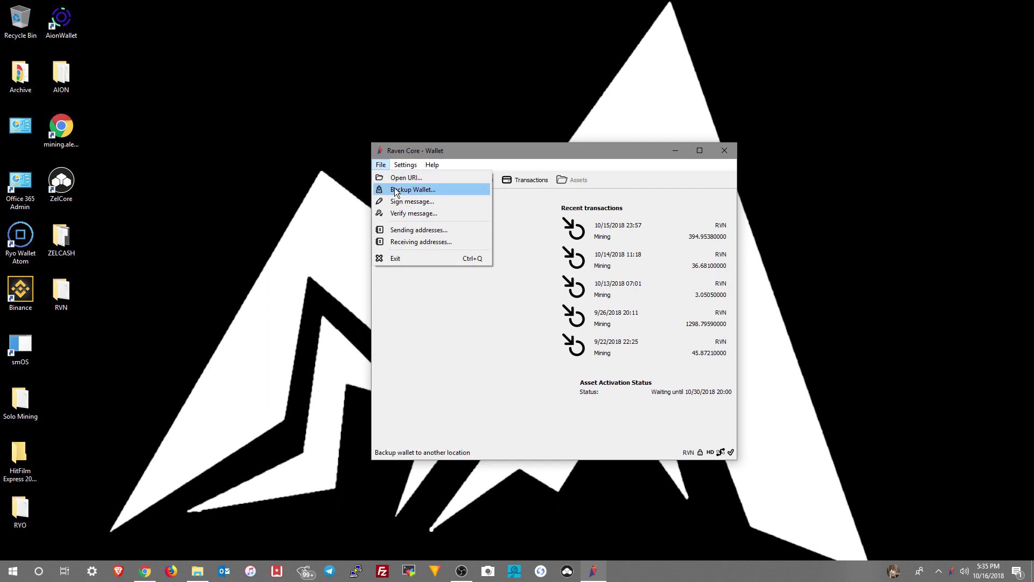
{"action": "left_click", "coordinate": [413, 189]}
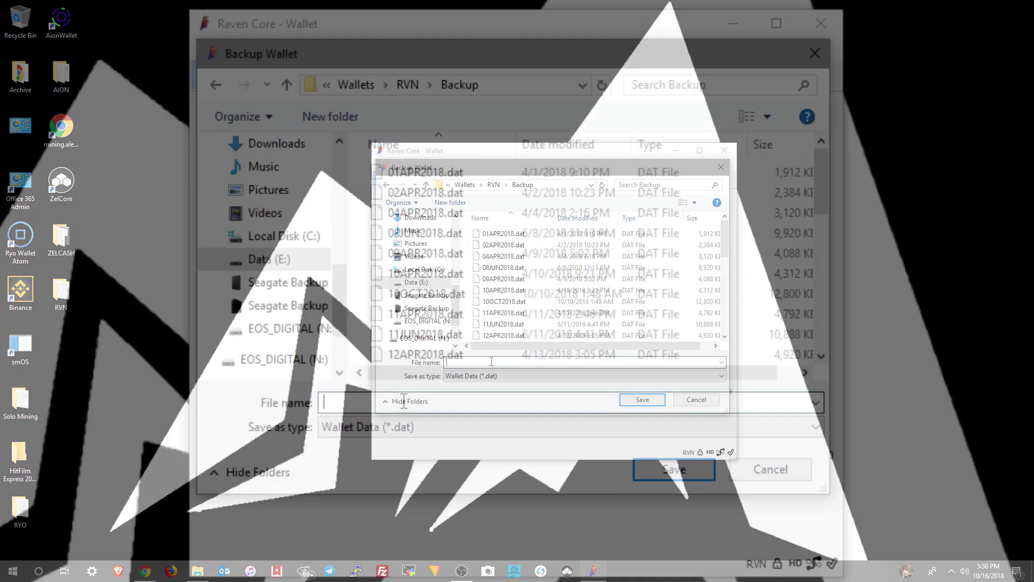
{"action": "type", "text": "16OCT20"}
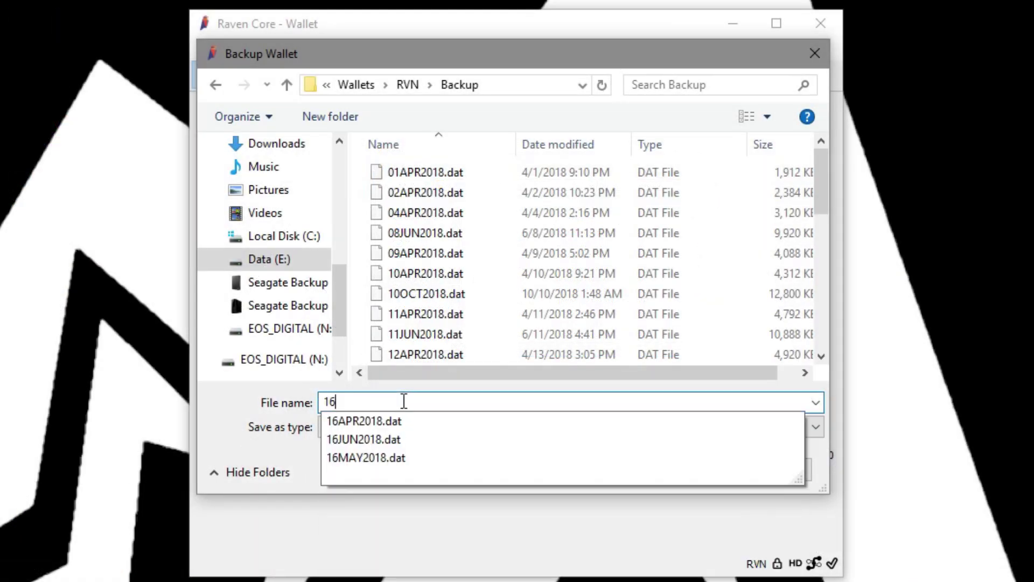
{"action": "type", "text": "18"}
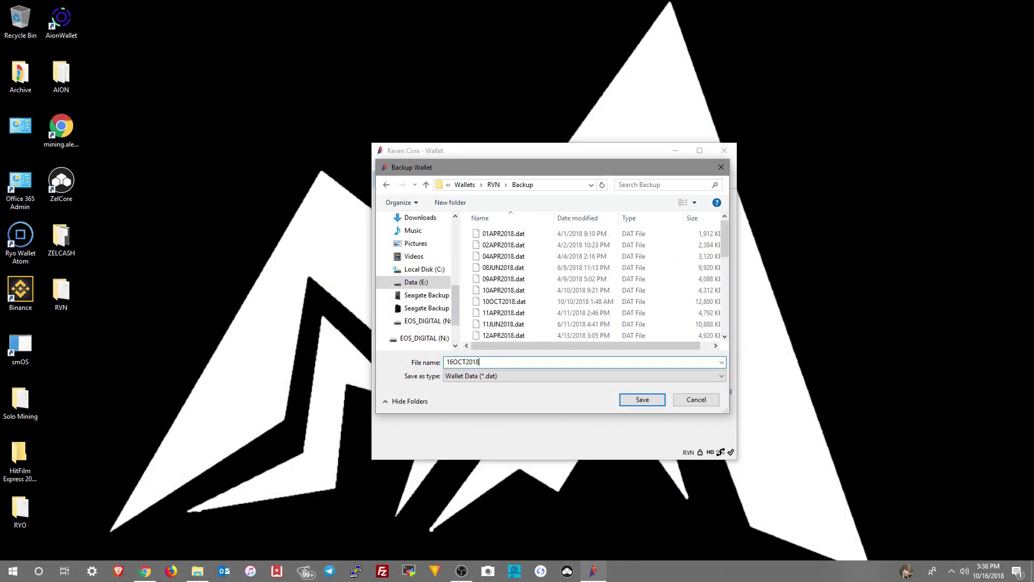
{"action": "key", "text": "Return"}
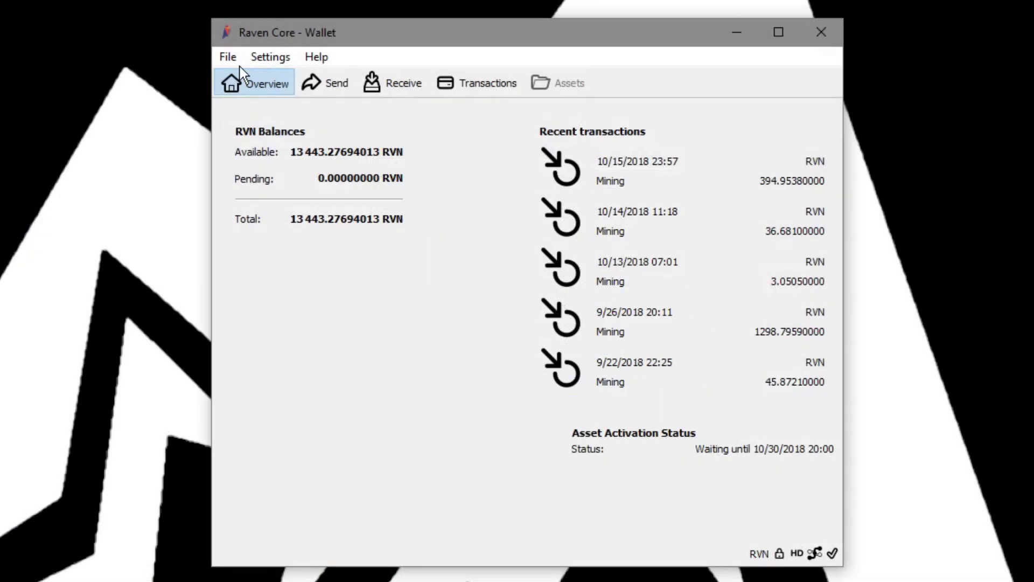
{"action": "left_click", "coordinate": [381, 165]}
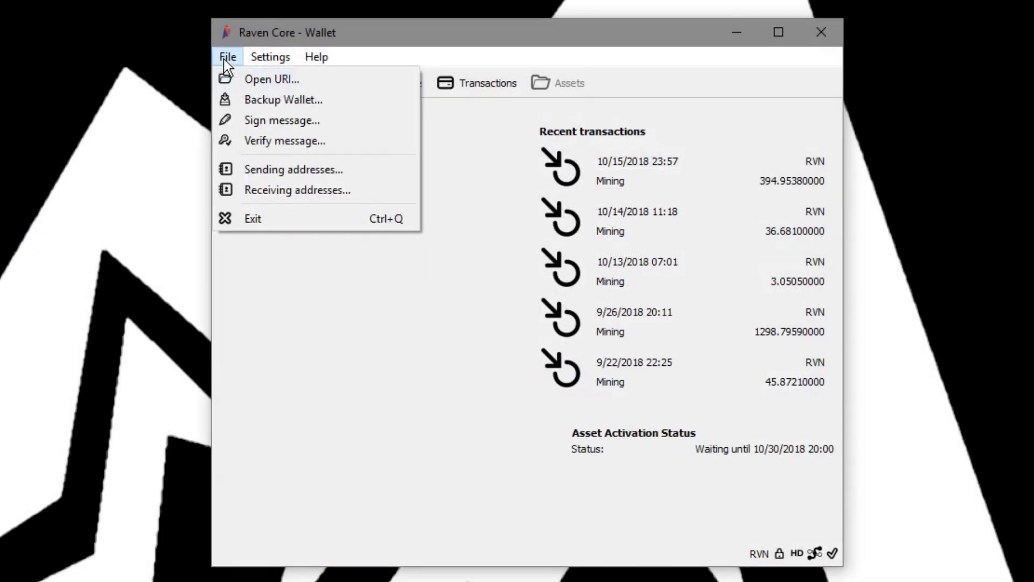
{"action": "left_click", "coordinate": [245, 98]}
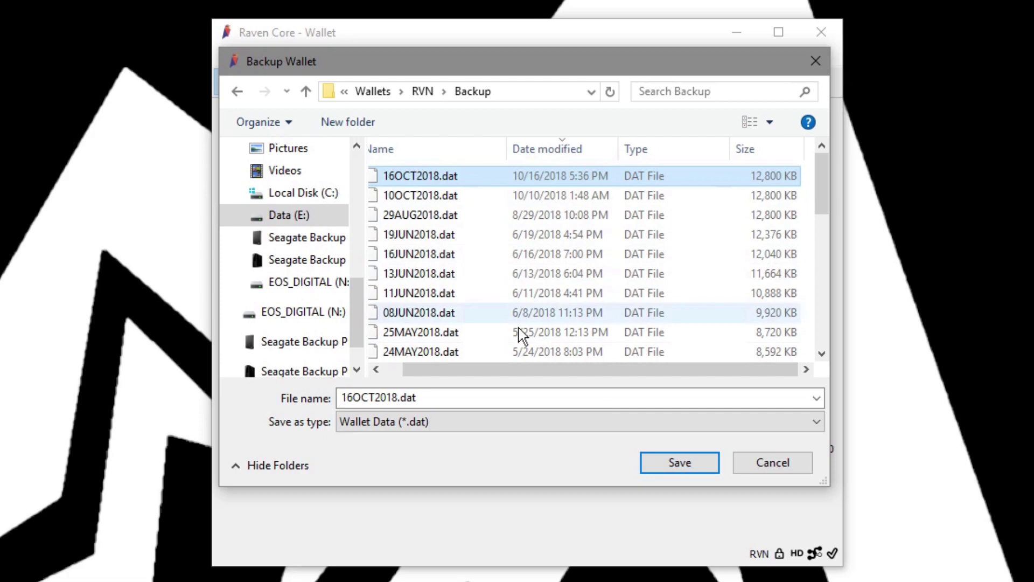
{"action": "left_click", "coordinate": [751, 466]}
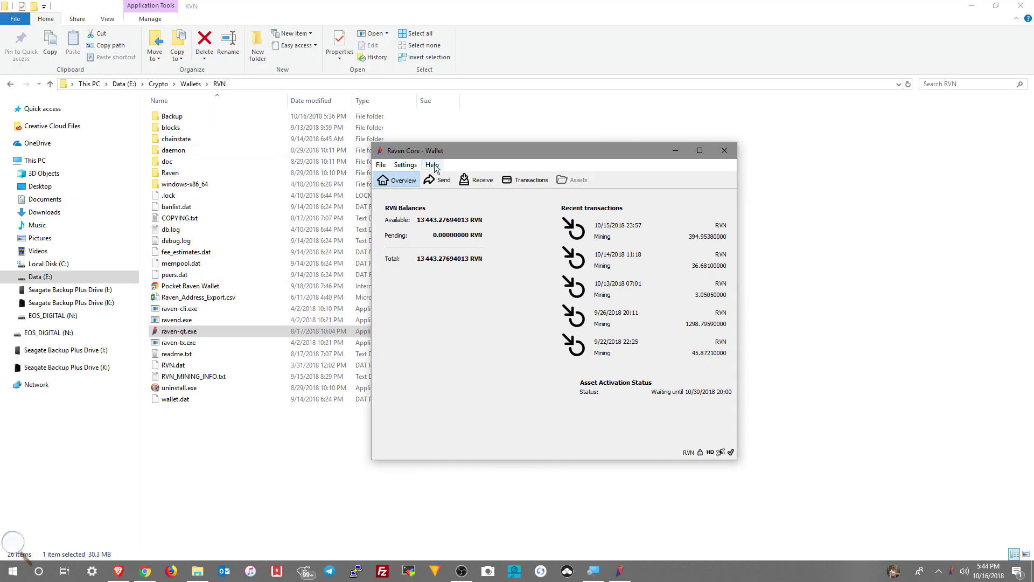
Open the Help > Debug window on its RPC Console tab.
{"action": "left_click", "coordinate": [433, 165]}
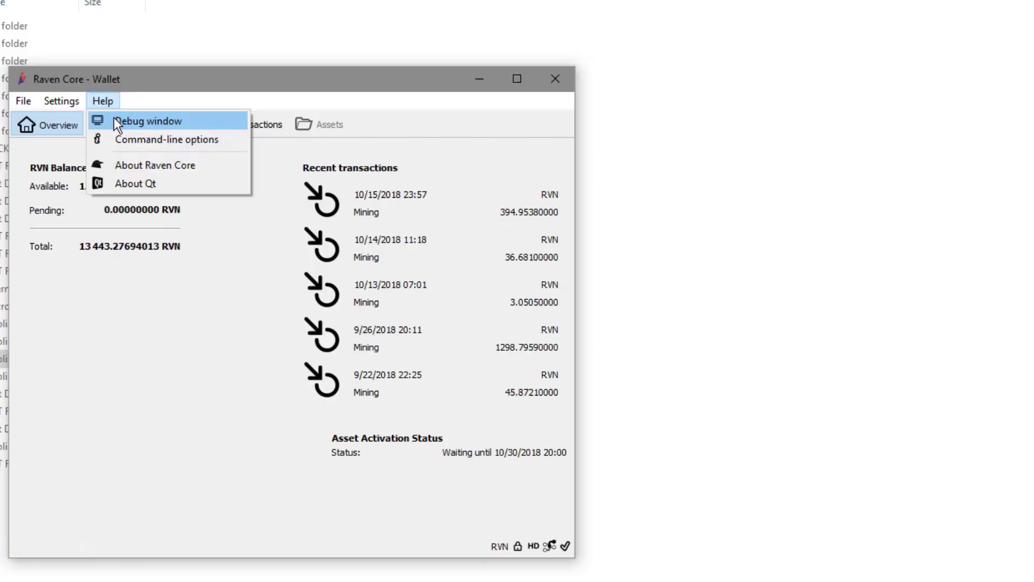
{"action": "left_click", "coordinate": [116, 121]}
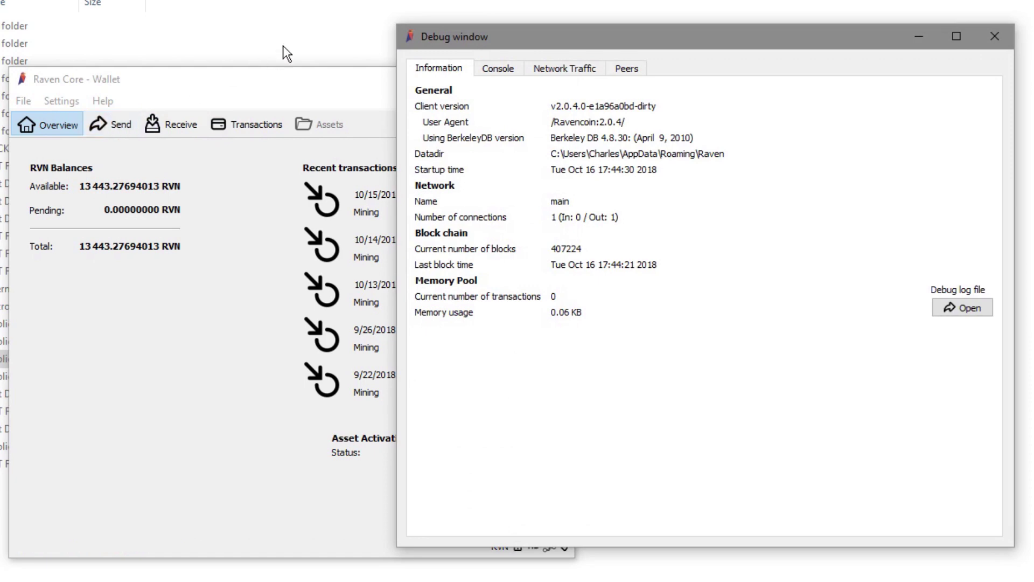
{"action": "left_click", "coordinate": [495, 69]}
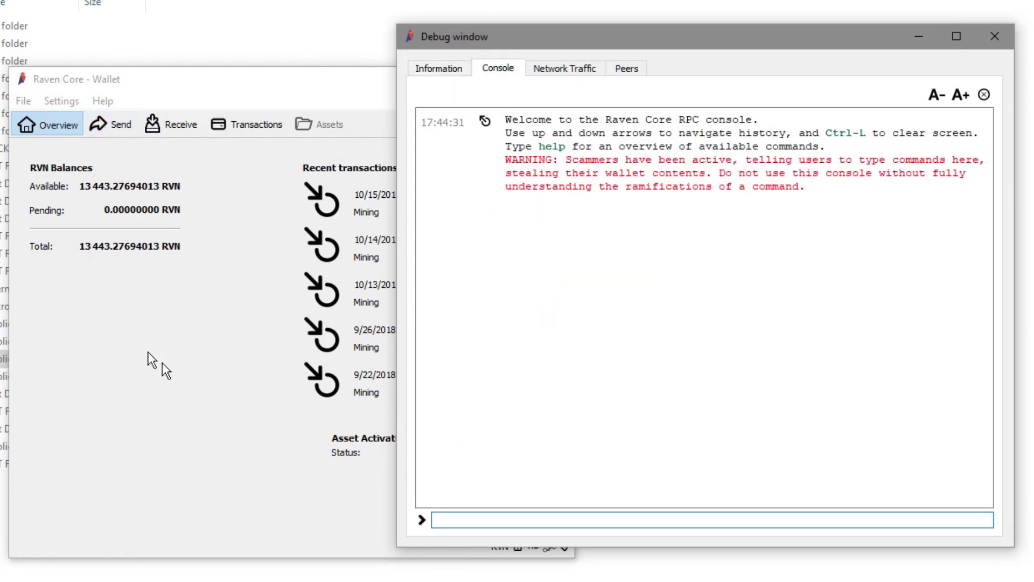
View the Mining payment request on the Receive page, then return to the debug console.
{"action": "left_click", "coordinate": [155, 121]}
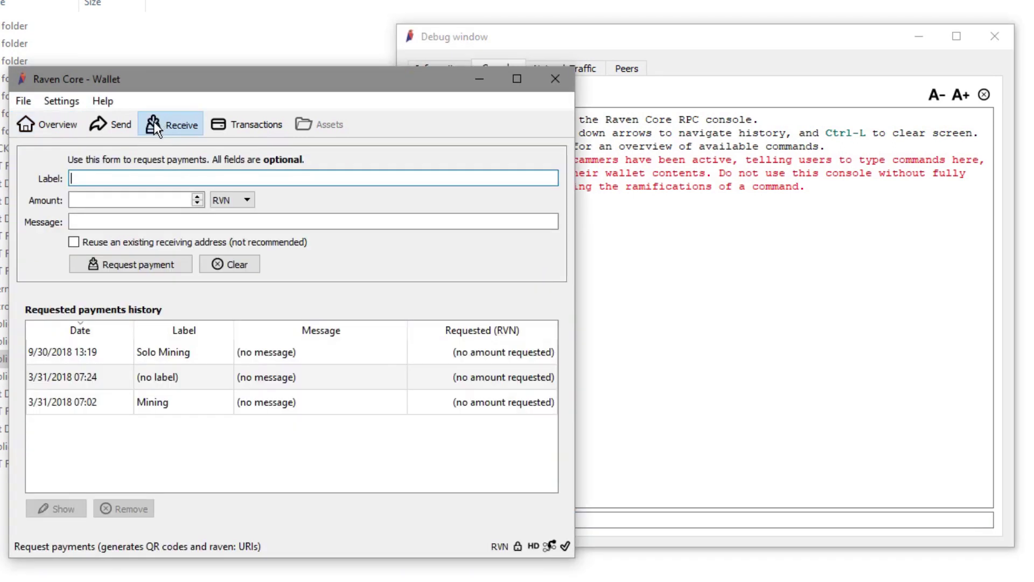
{"action": "double_click", "coordinate": [93, 402]}
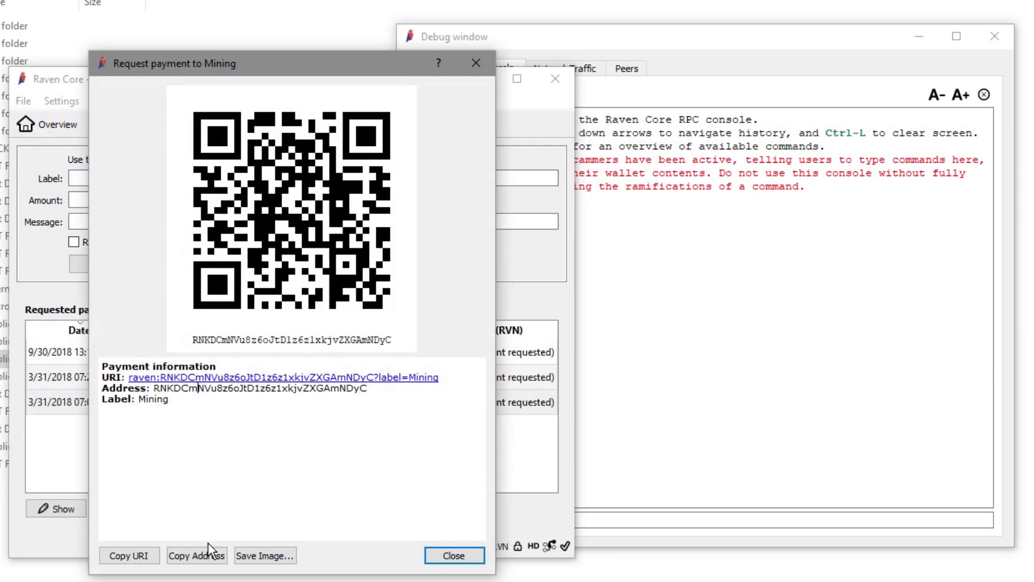
{"action": "left_click", "coordinate": [464, 549]}
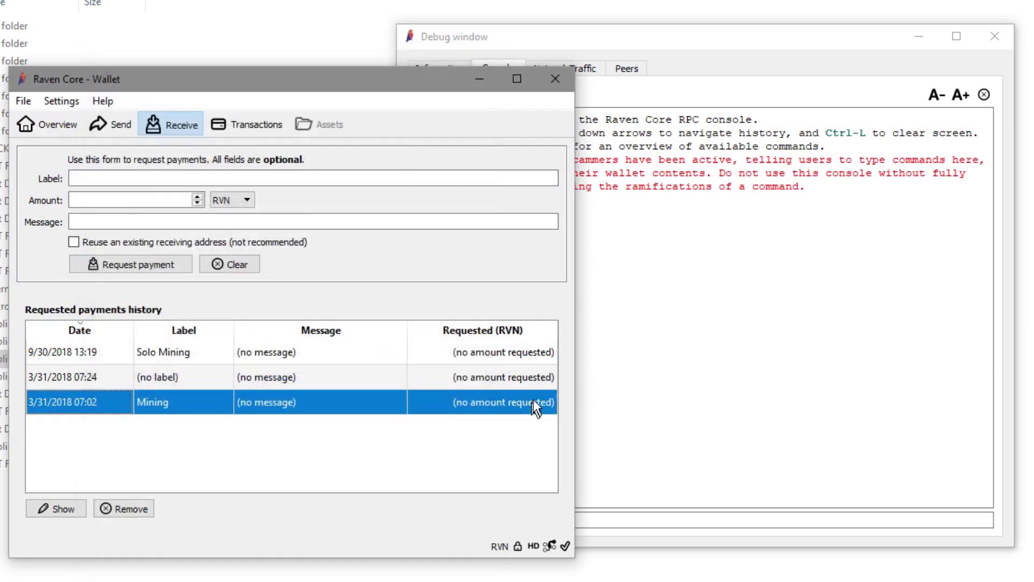
{"action": "left_click", "coordinate": [625, 333]}
Run walletpassphrase with the passphrase and a 180-second timeout in the console.
{"action": "type", "text": "w"}
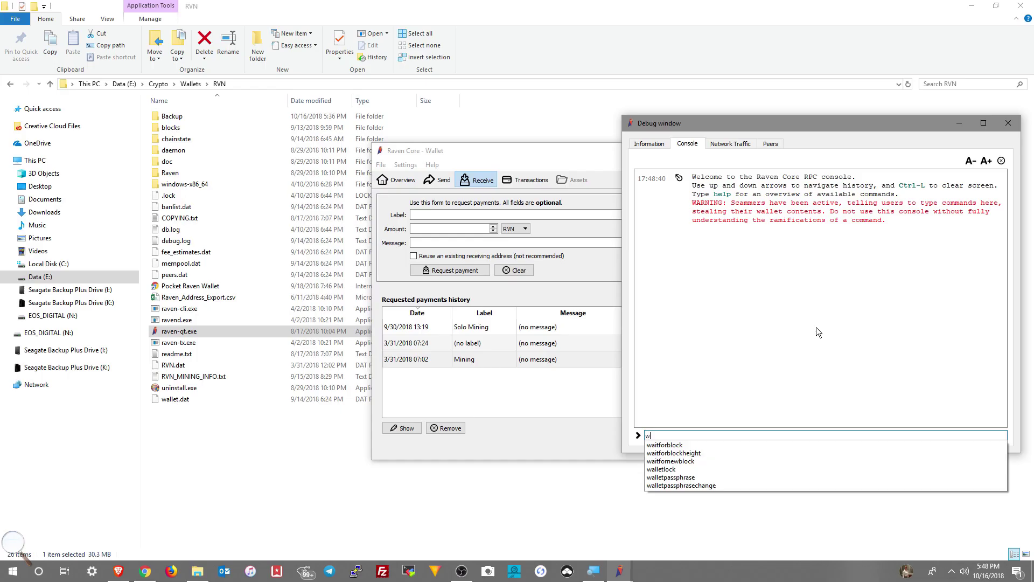
{"action": "type", "text": "allet"}
{"action": "key", "text": "Down"}
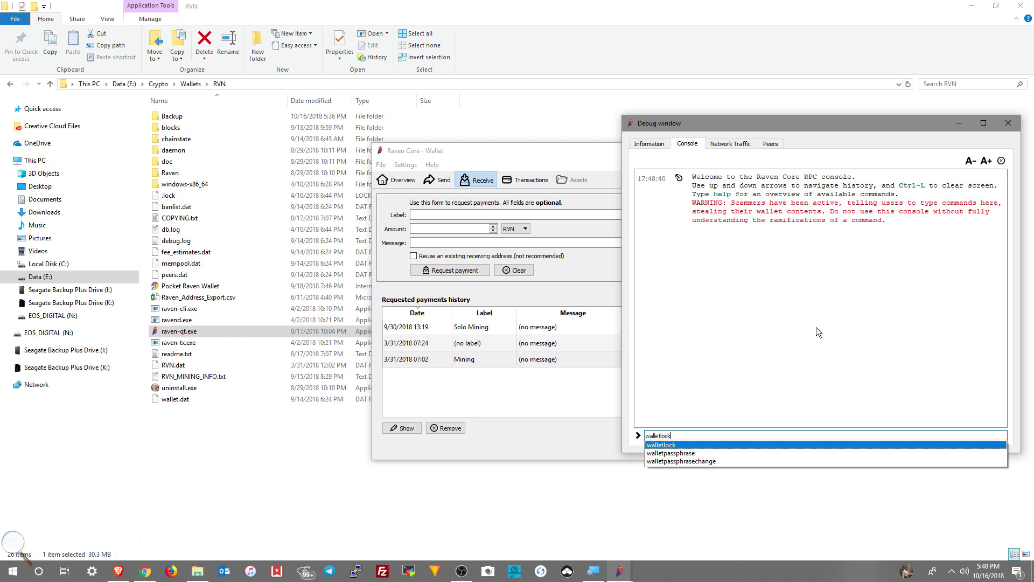
{"action": "key", "text": "Down"}
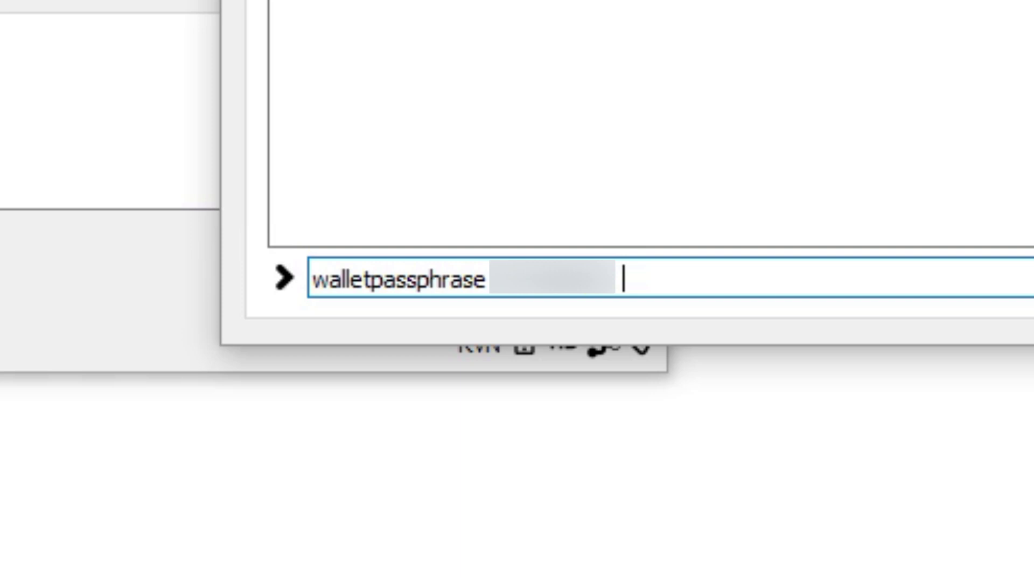
{"action": "type", "text": "180"}
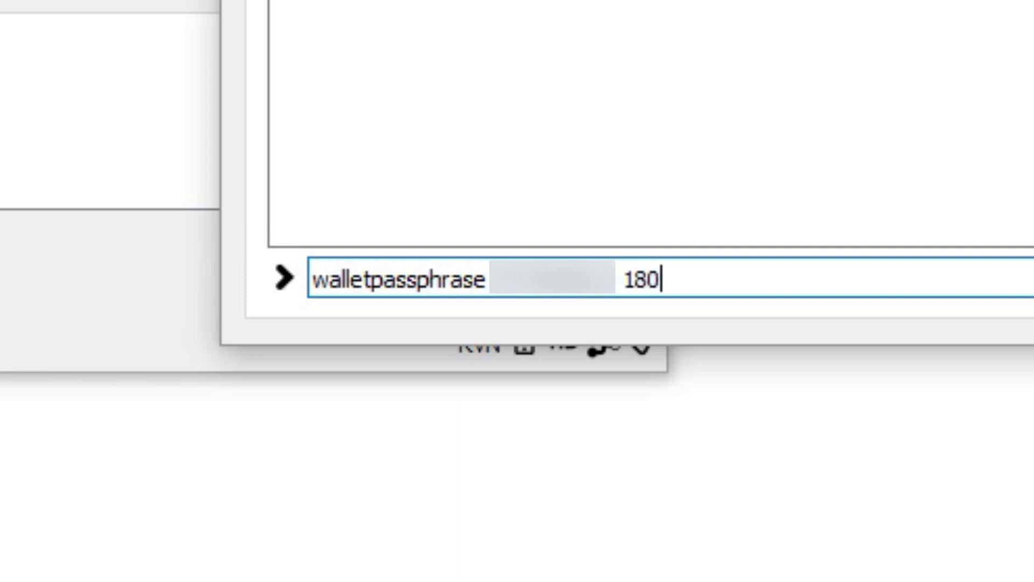
{"action": "key", "text": "Return"}
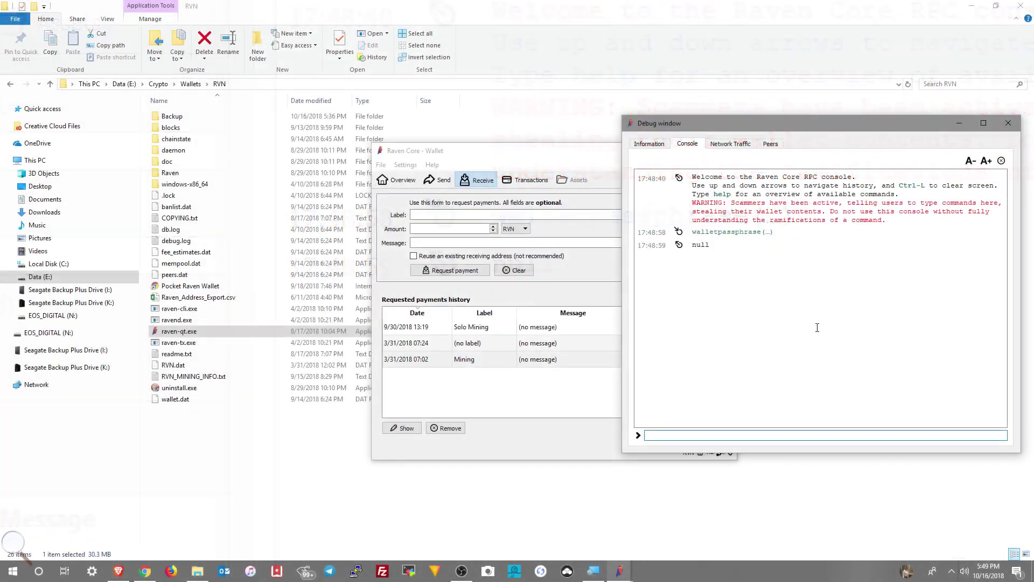
Run dumpprivkey on the quoted, pasted Mining receiving address in the console.
{"action": "type", "text": "dum"}
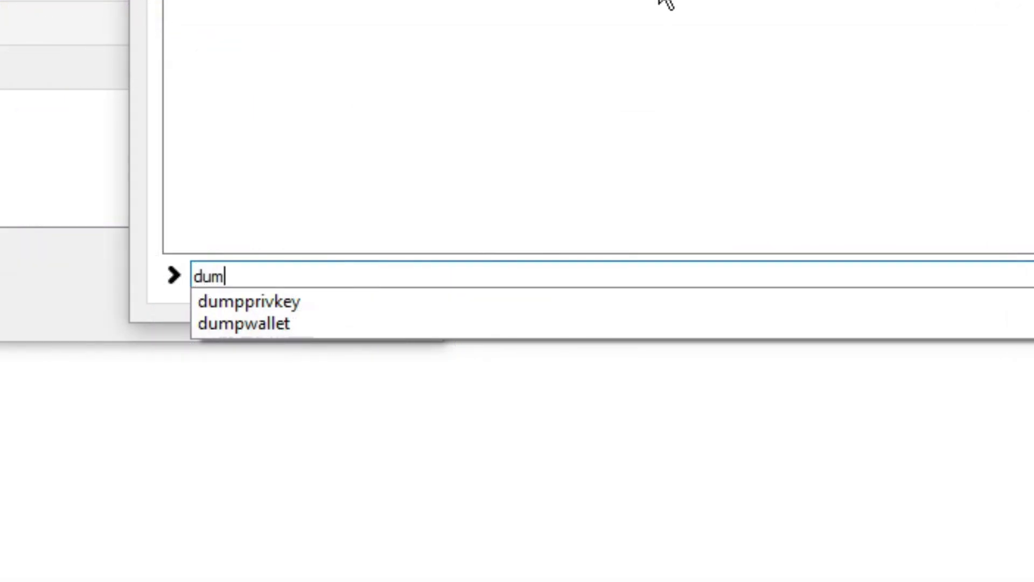
{"action": "key", "text": "Down"}
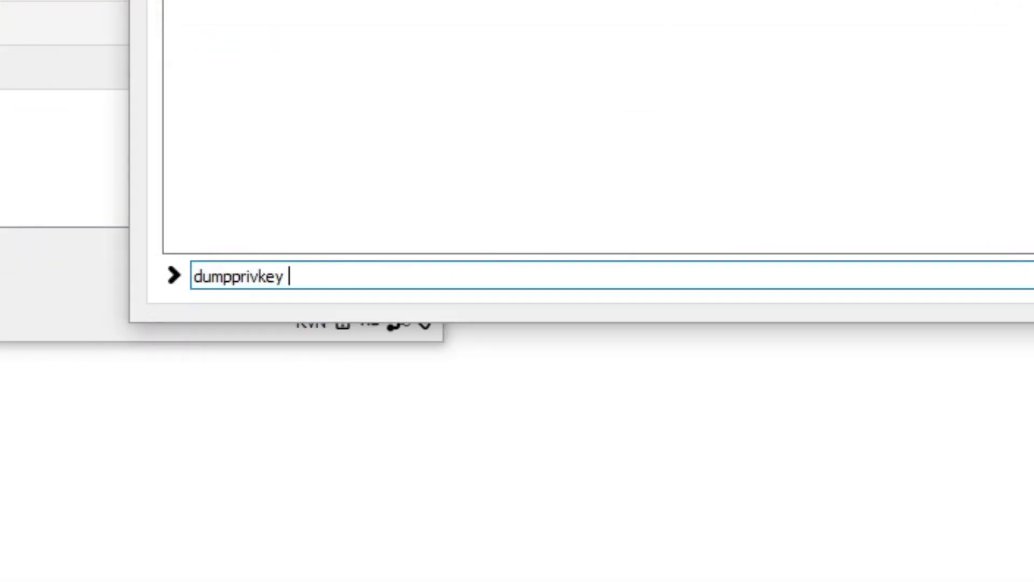
{"action": "type", "text": "\""}
{"action": "type", "text": "RNKDCmNVu8z6oJtD1z6z1xkjvZXGAmNDyC"}
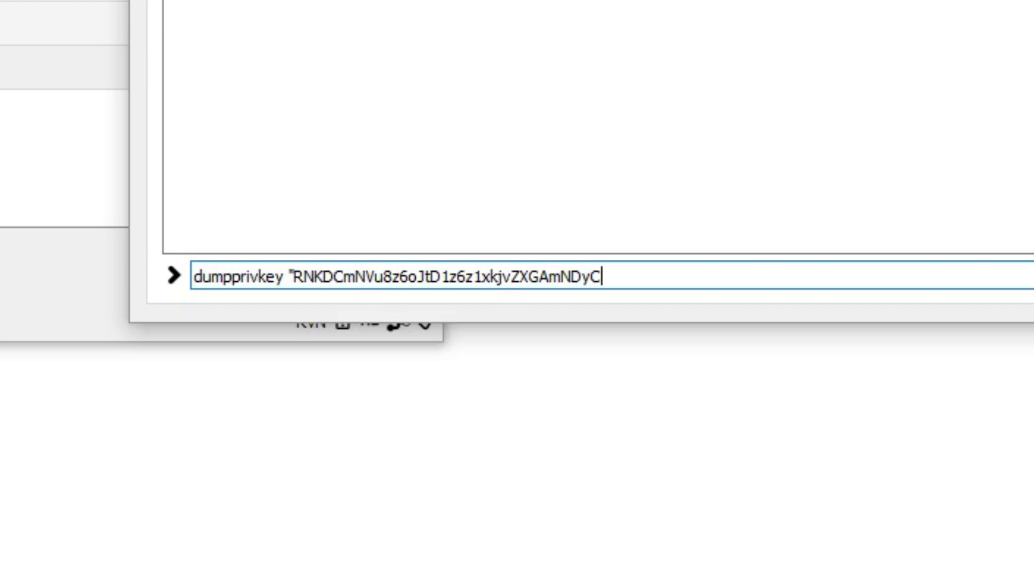
{"action": "type", "text": "\""}
{"action": "key", "text": "Return"}
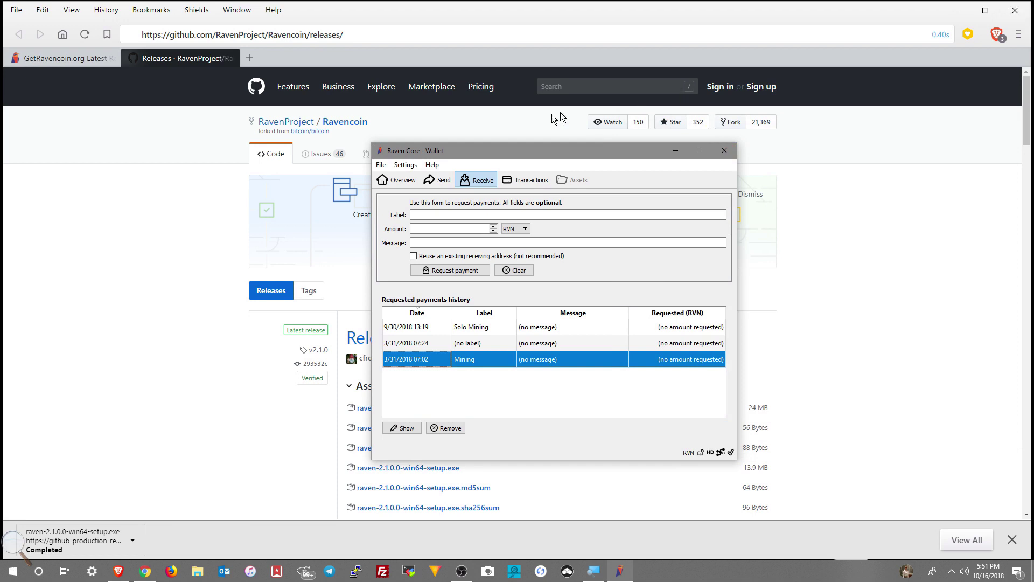
Exit Raven Core from the File menu.
{"action": "left_click", "coordinate": [382, 166]}
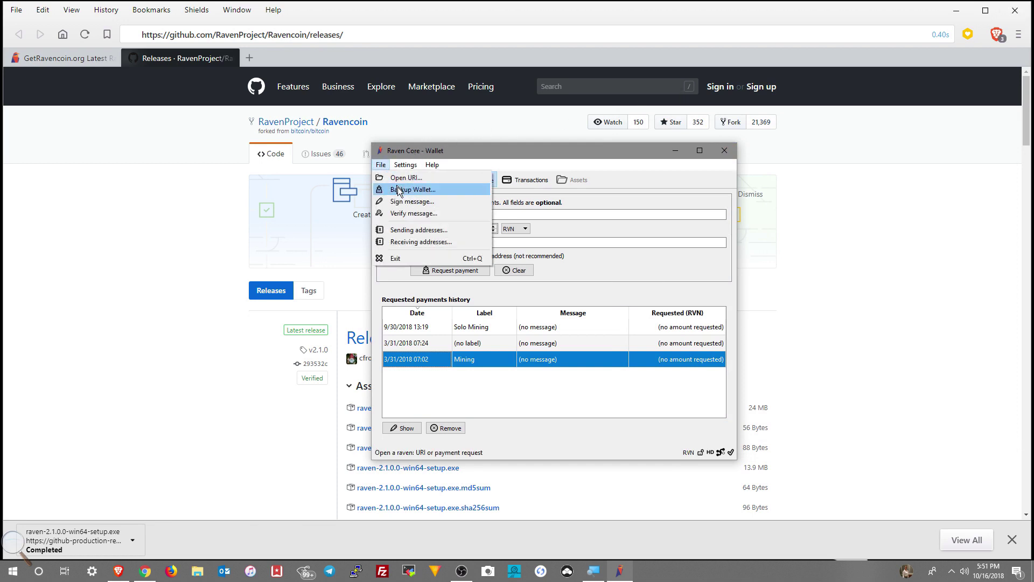
{"action": "left_click", "coordinate": [408, 258]}
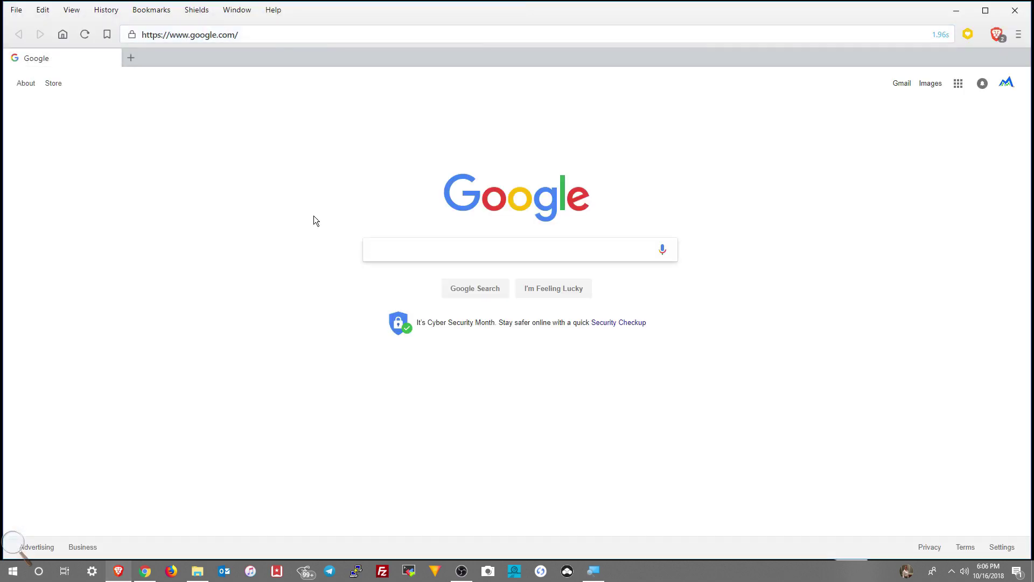
Replace the address in Brave's address bar with bitcointalk.org and load it.
{"action": "left_click", "coordinate": [246, 34]}
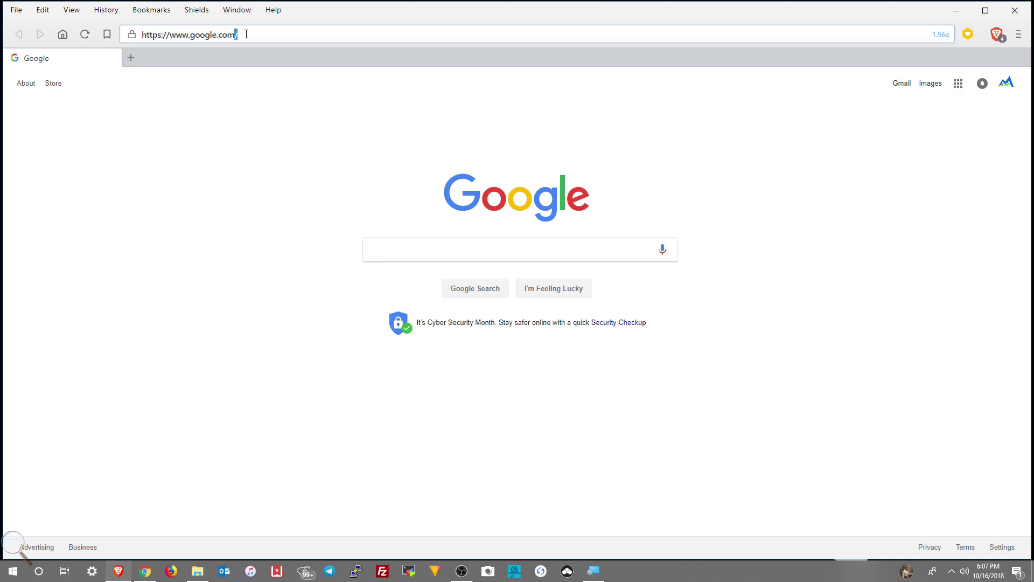
{"action": "left_click", "coordinate": [246, 34]}
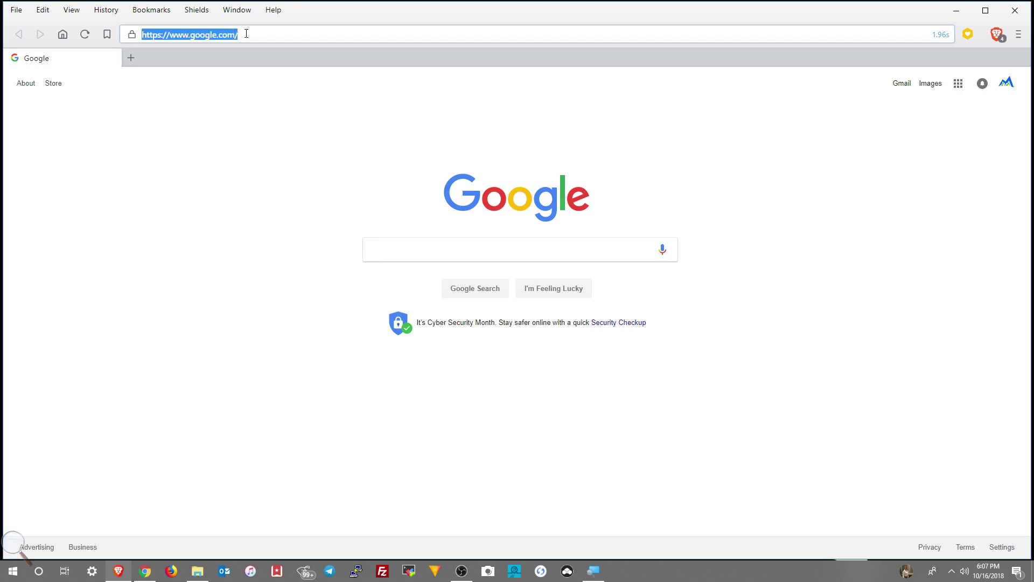
{"action": "type", "text": "bitcointalk.org/"}
{"action": "key", "text": "Return"}
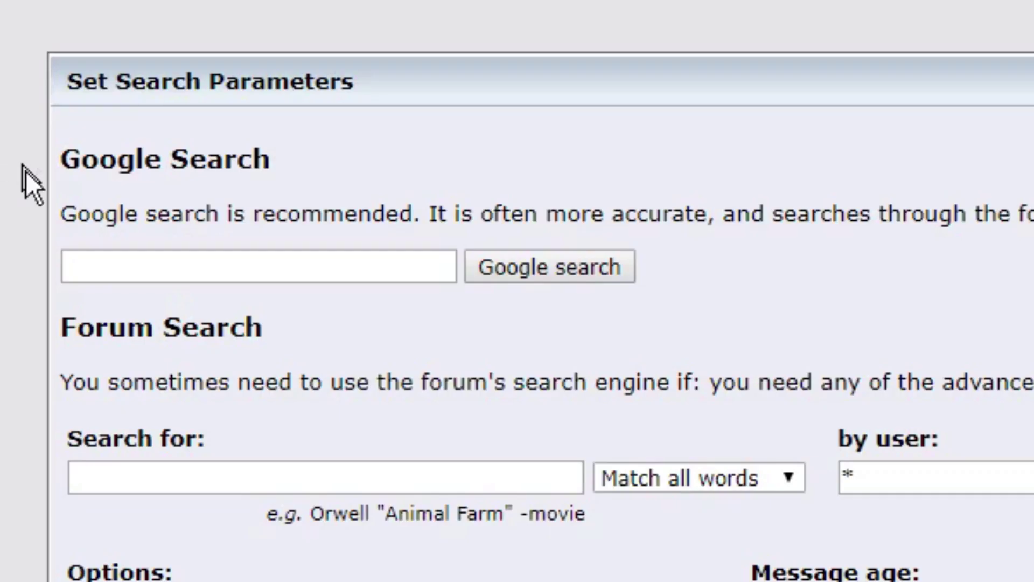
Search the forum for ravencoin using the Google Search box.
{"action": "left_click", "coordinate": [101, 267]}
{"action": "type", "text": "ravenc"}
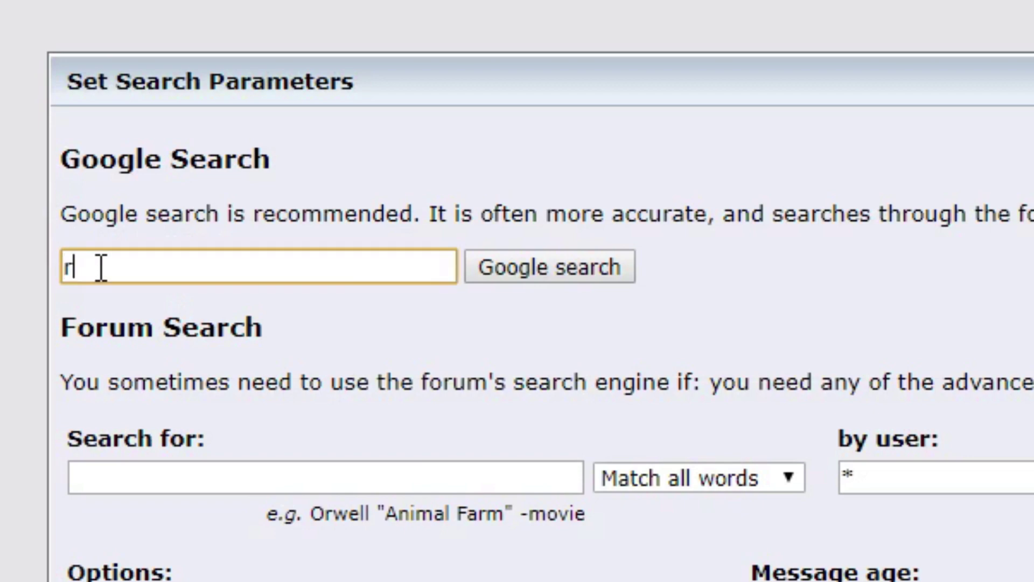
{"action": "type", "text": "oin"}
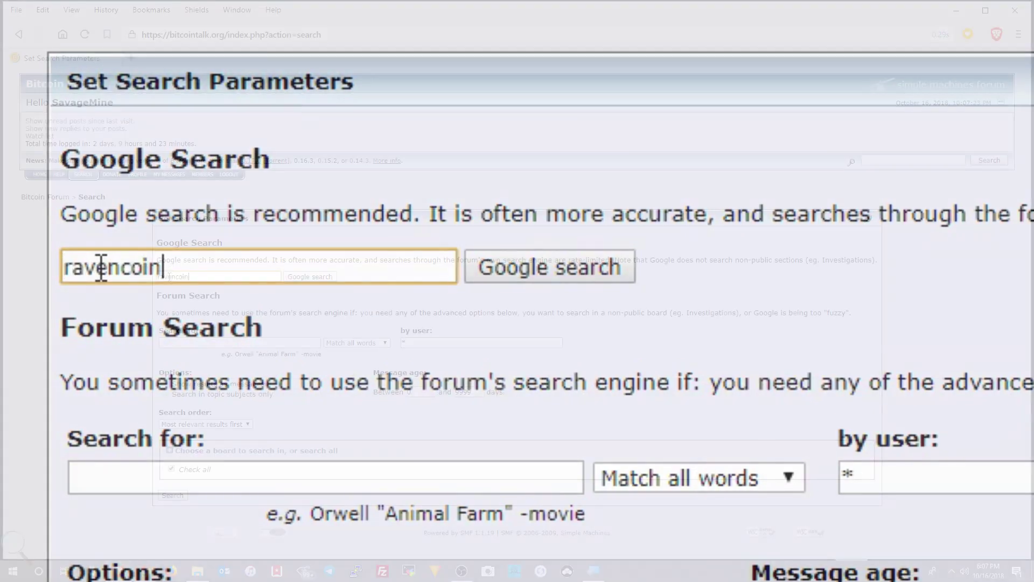
{"action": "key", "text": "Return"}
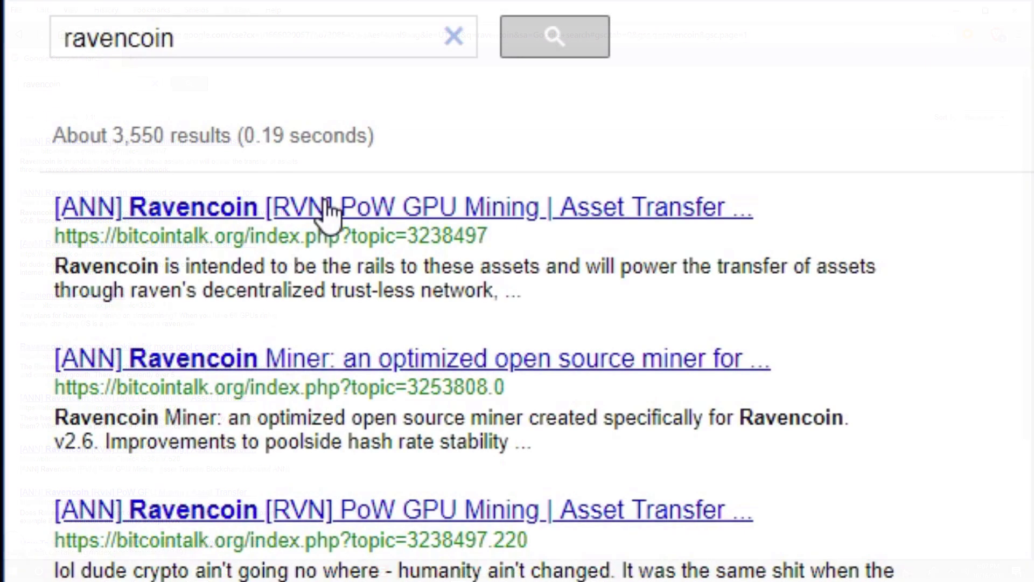
Open the first [ANN] Ravencoin result and scroll down to its Important Links.
{"action": "left_click", "coordinate": [111, 142]}
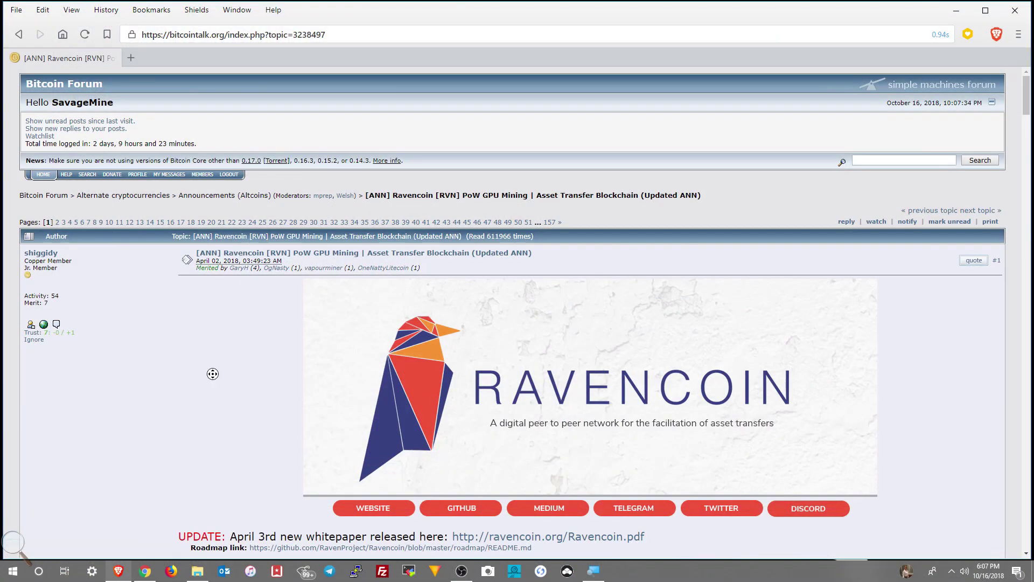
{"action": "scroll", "coordinate": [213, 374], "scroll_direction": "down", "scroll_amount": 2}
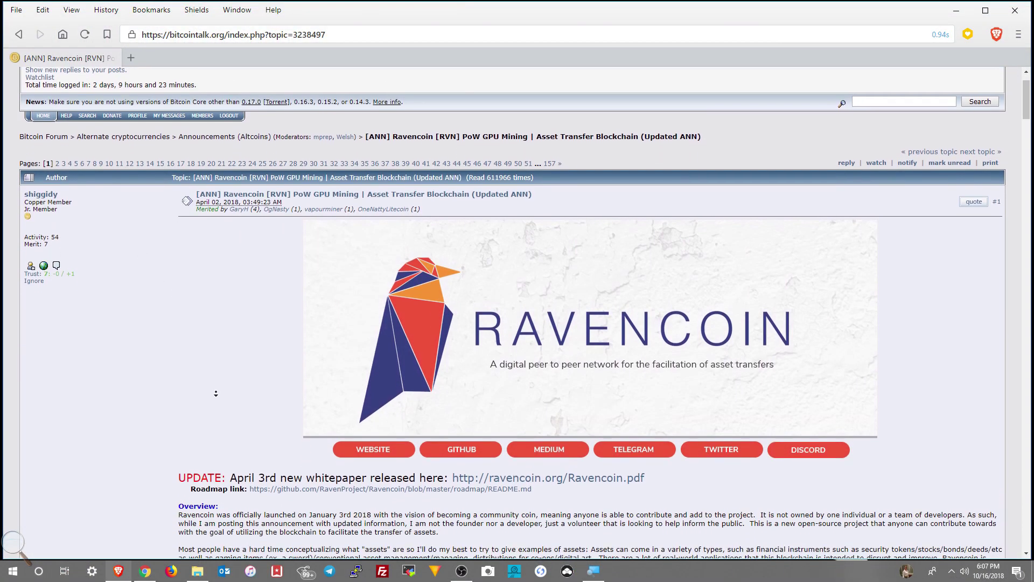
{"action": "scroll", "coordinate": [215, 394], "scroll_direction": "down", "scroll_amount": 4}
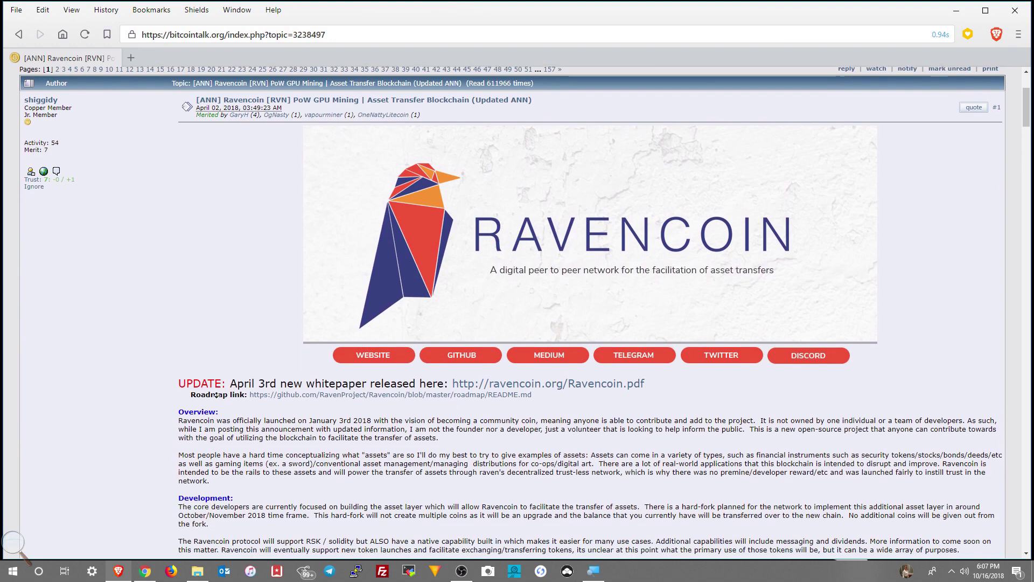
{"action": "scroll", "coordinate": [216, 395], "scroll_direction": "down", "scroll_amount": 4}
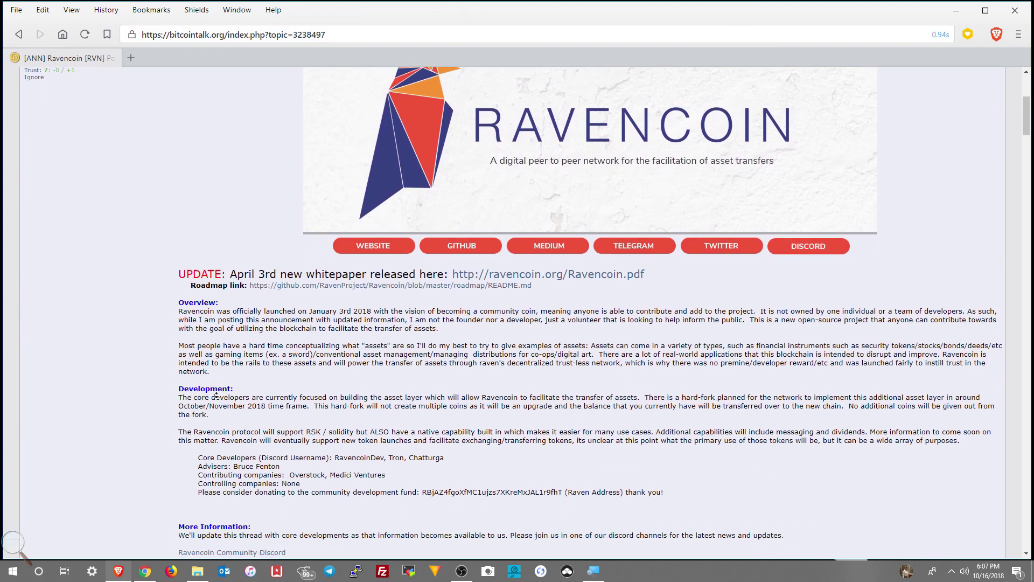
{"action": "scroll", "coordinate": [216, 394], "scroll_direction": "down", "scroll_amount": 4}
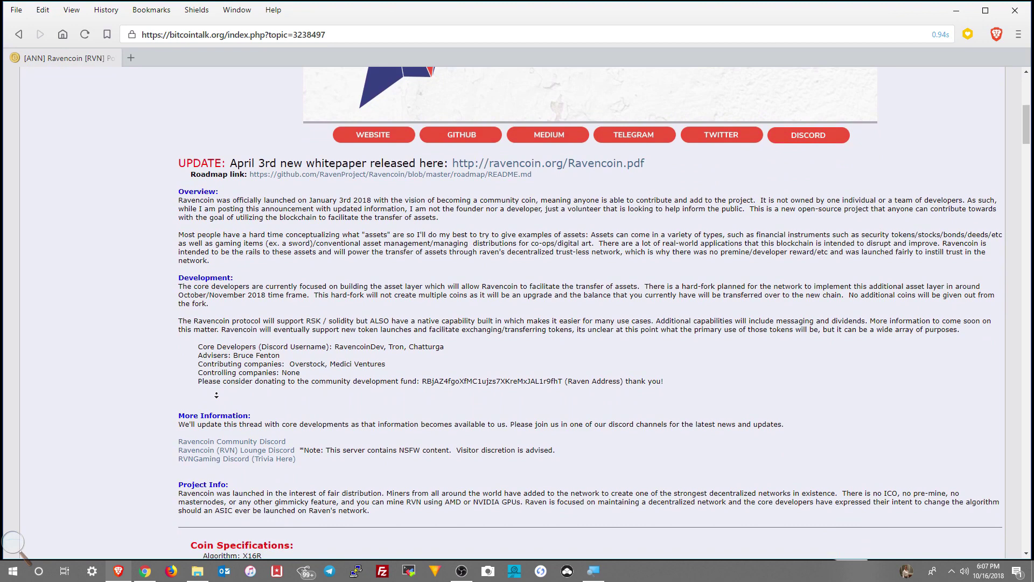
{"action": "scroll", "coordinate": [216, 395], "scroll_direction": "down", "scroll_amount": 4}
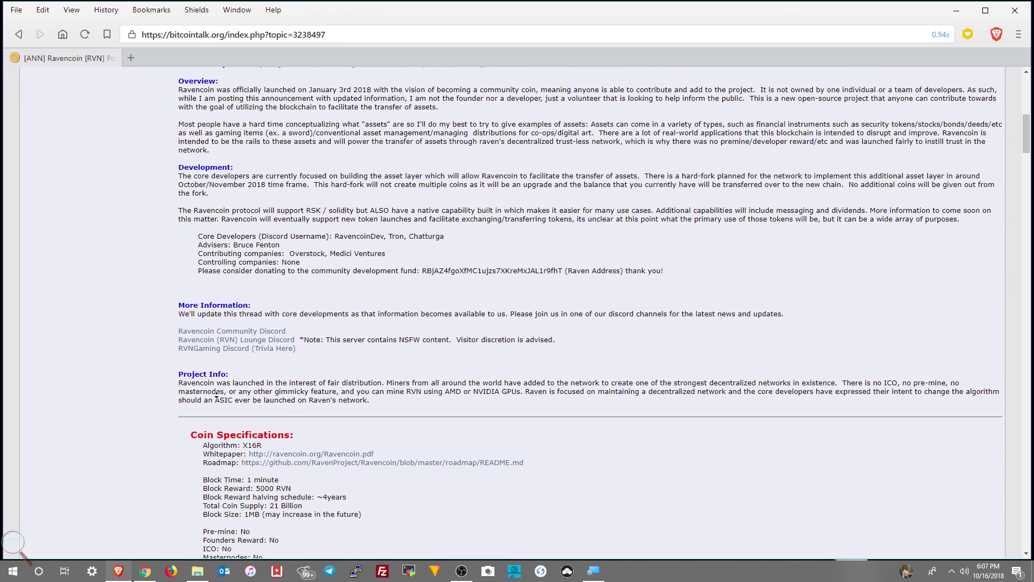
{"action": "scroll", "coordinate": [216, 395], "scroll_direction": "down", "scroll_amount": 4}
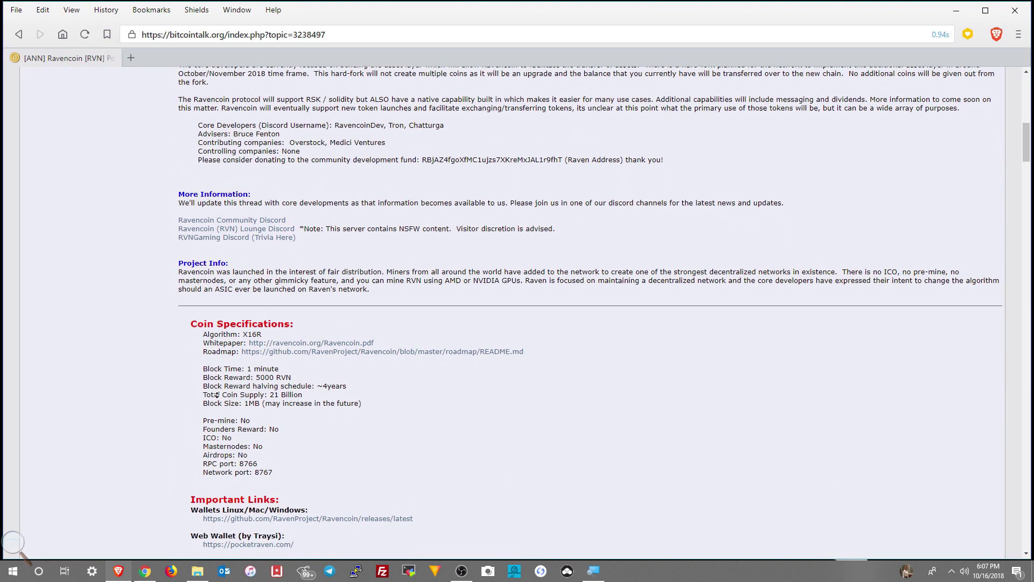
{"action": "scroll", "coordinate": [216, 395], "scroll_direction": "down", "scroll_amount": 3}
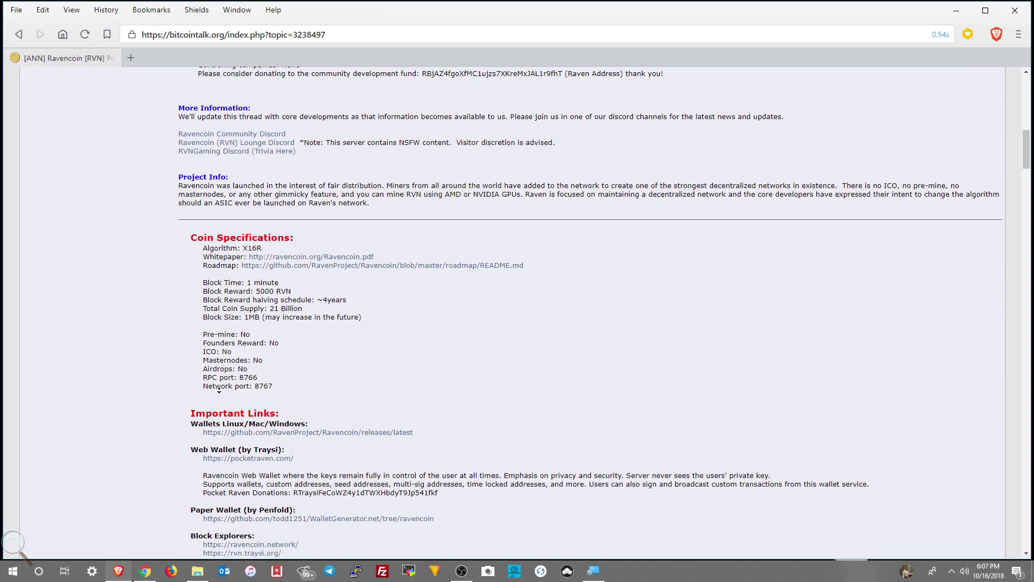
{"action": "scroll", "coordinate": [219, 390], "scroll_direction": "down", "scroll_amount": 1}
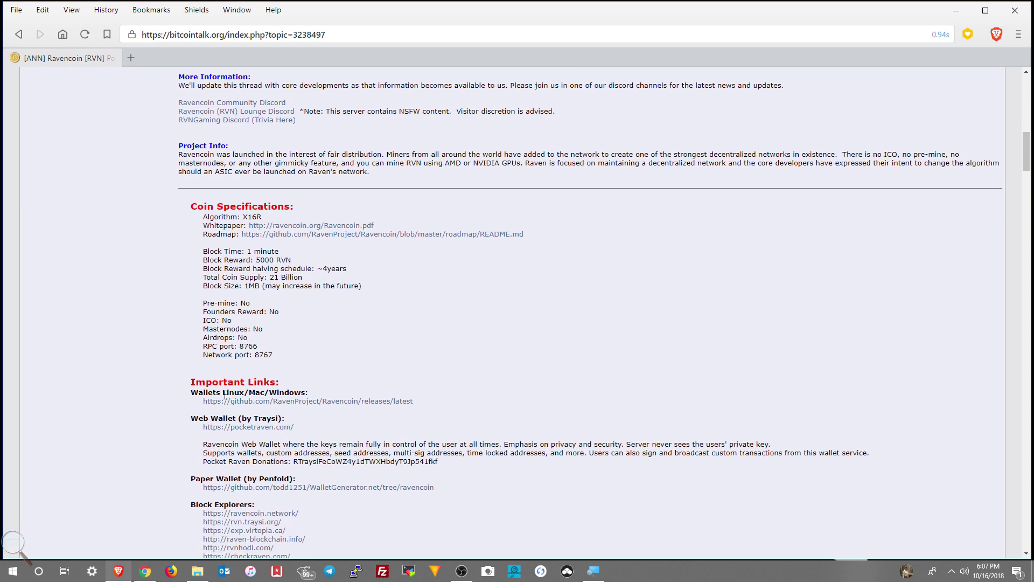
Download raven-2.1.0.0-win64-setup.exe from the latest v2.1.0 release, then close the browser.
{"action": "left_click", "coordinate": [231, 402]}
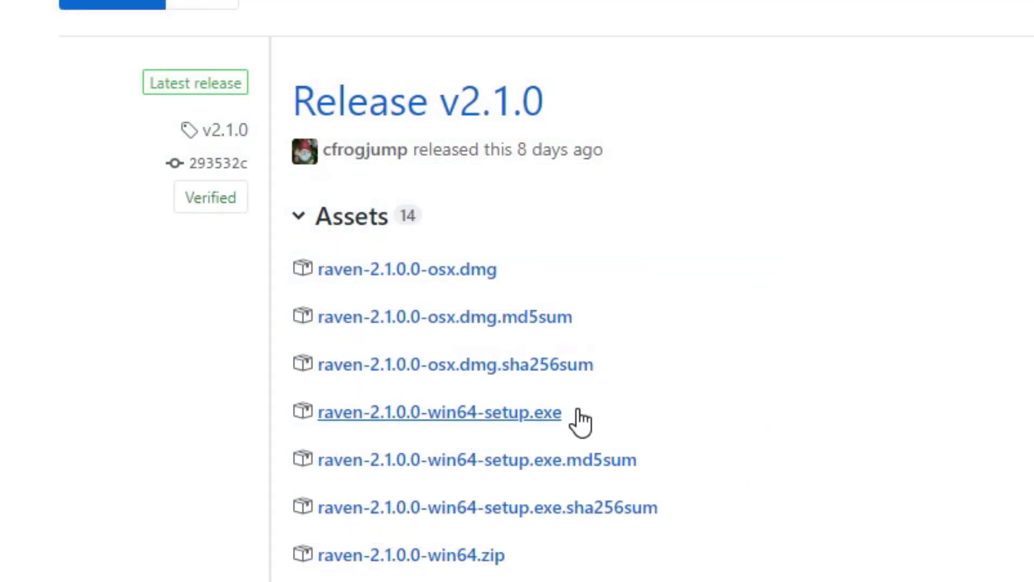
{"action": "left_click", "coordinate": [577, 412]}
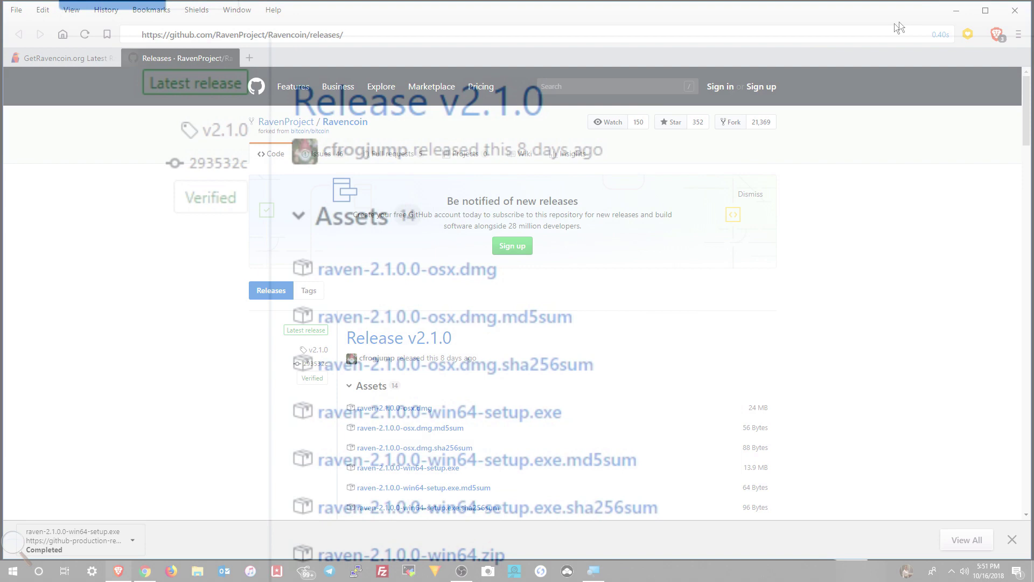
{"action": "left_click", "coordinate": [1015, 15]}
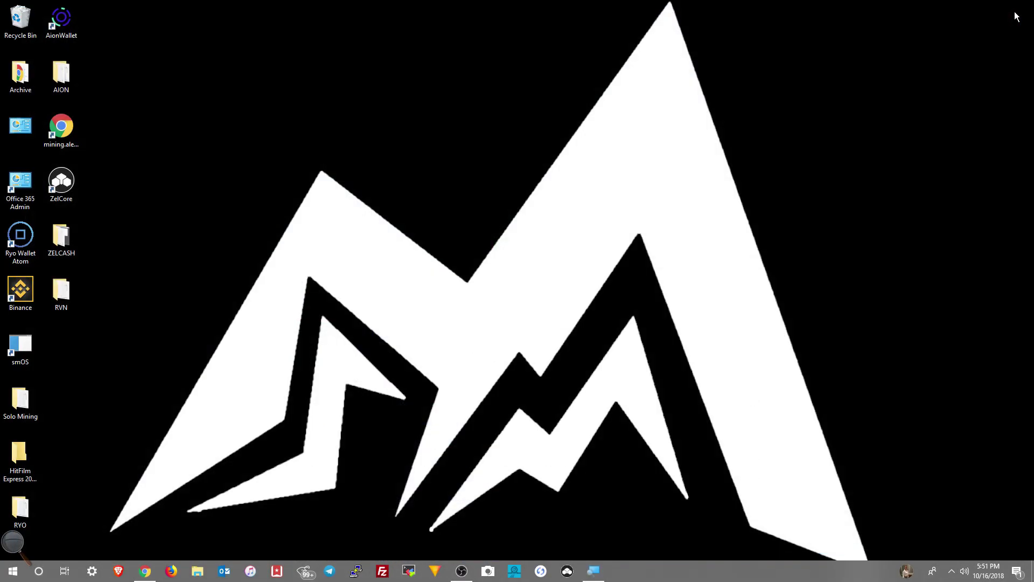
Show Downloads in File Explorer and bring up the context menu for raven-2.1.0.0-win64-setup.exe.
{"action": "left_click", "coordinate": [197, 572]}
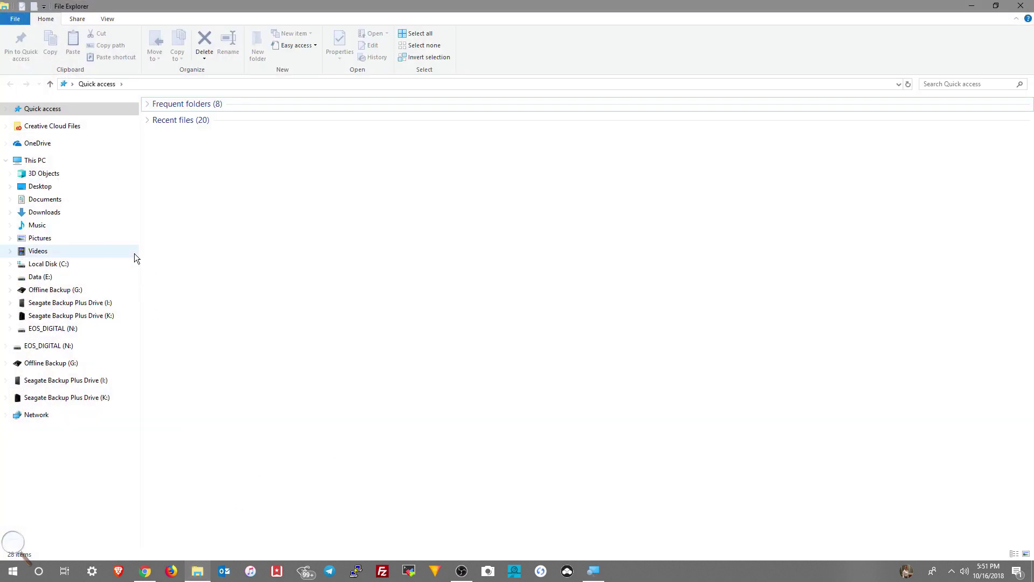
{"action": "left_click", "coordinate": [51, 216]}
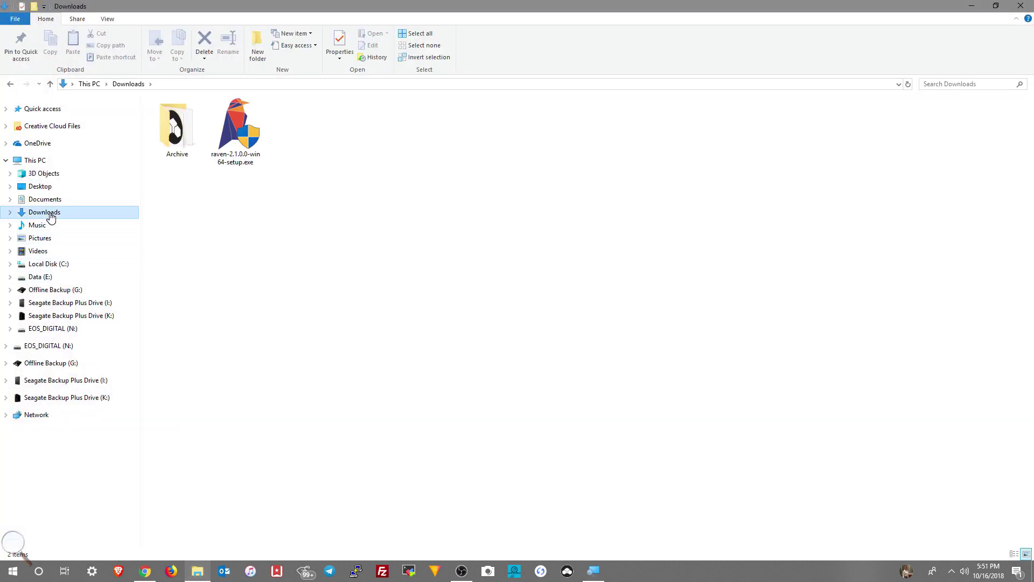
{"action": "right_click", "coordinate": [233, 132]}
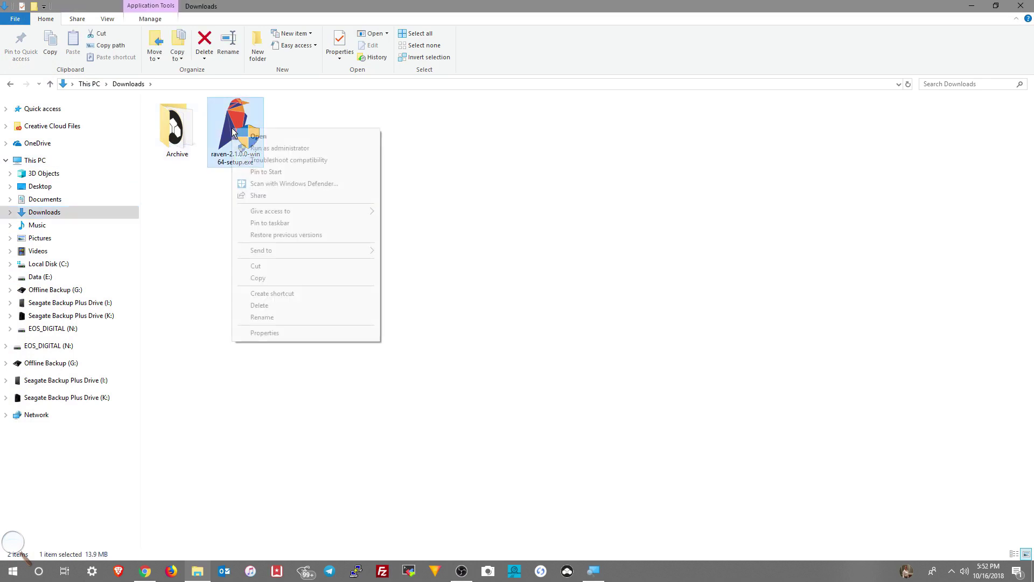
Run the installer as administrator, close Explorer, and pass the welcome page.
{"action": "left_click", "coordinate": [250, 149]}
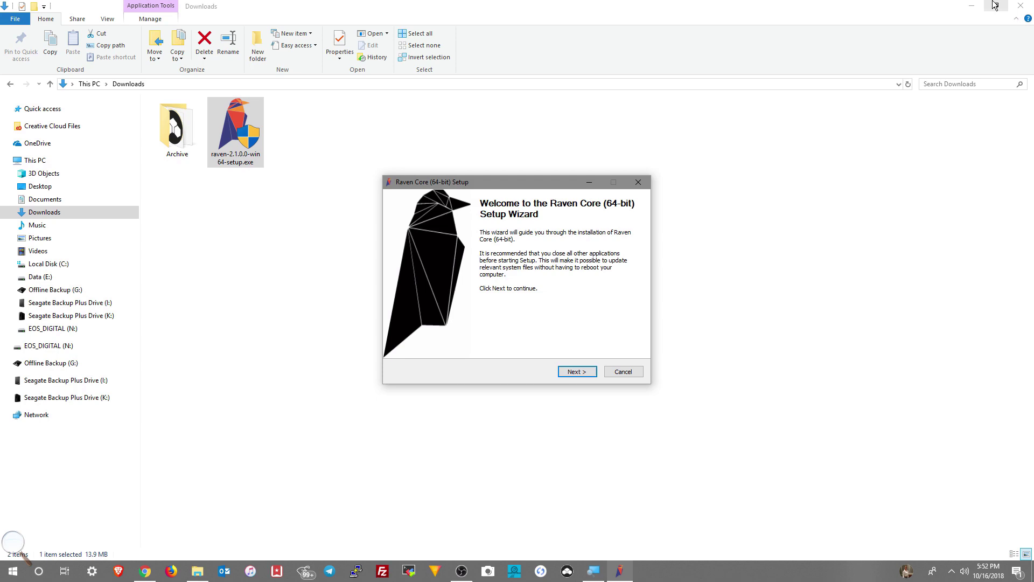
{"action": "left_click", "coordinate": [1022, 7]}
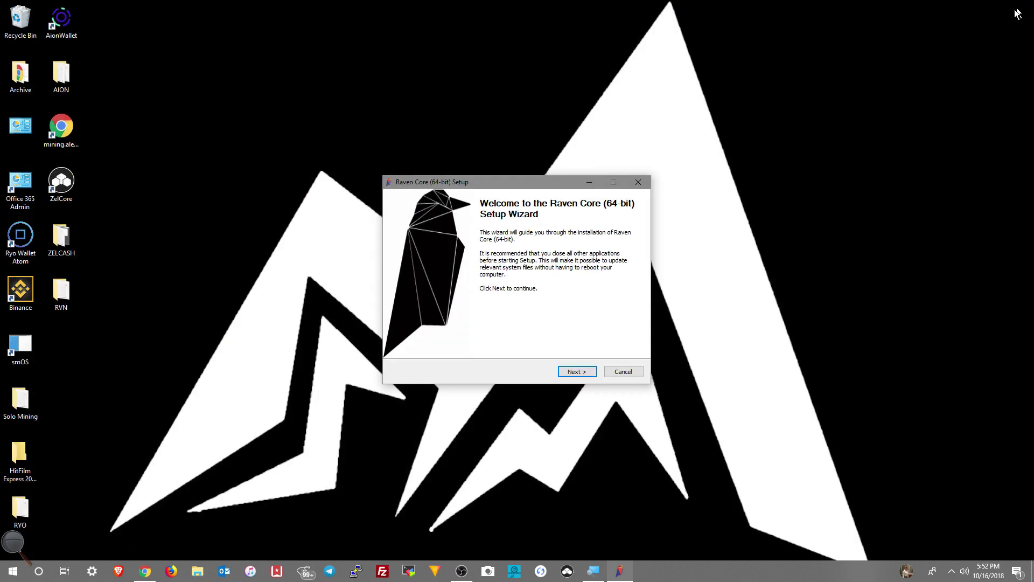
{"action": "left_click", "coordinate": [575, 372]}
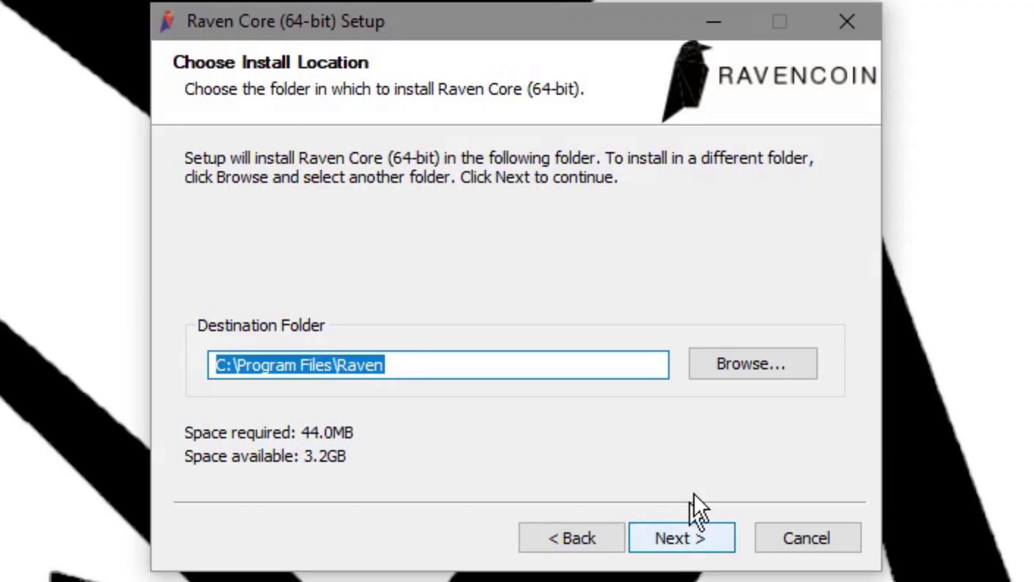
Install Raven Core into E:\Crypto\Wallets\RVN\Raven and continue to the completion page.
{"action": "left_click", "coordinate": [602, 308]}
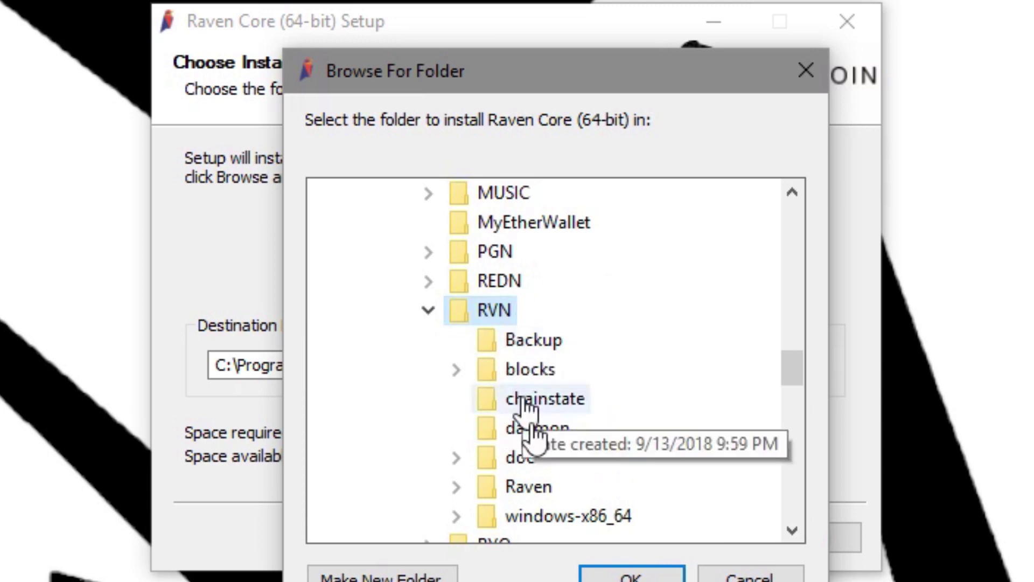
{"action": "left_click", "coordinate": [633, 575]}
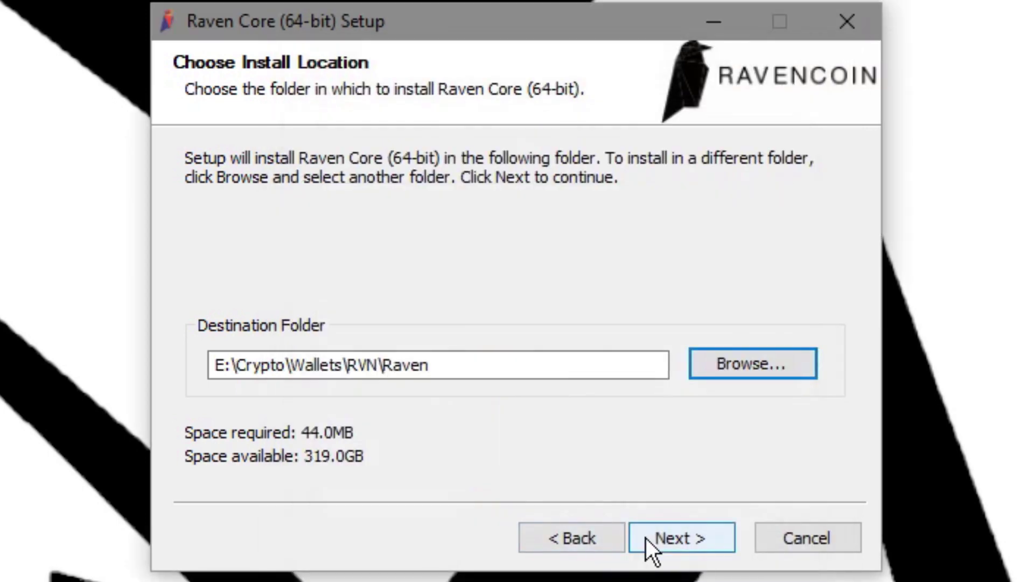
{"action": "left_click", "coordinate": [681, 537]}
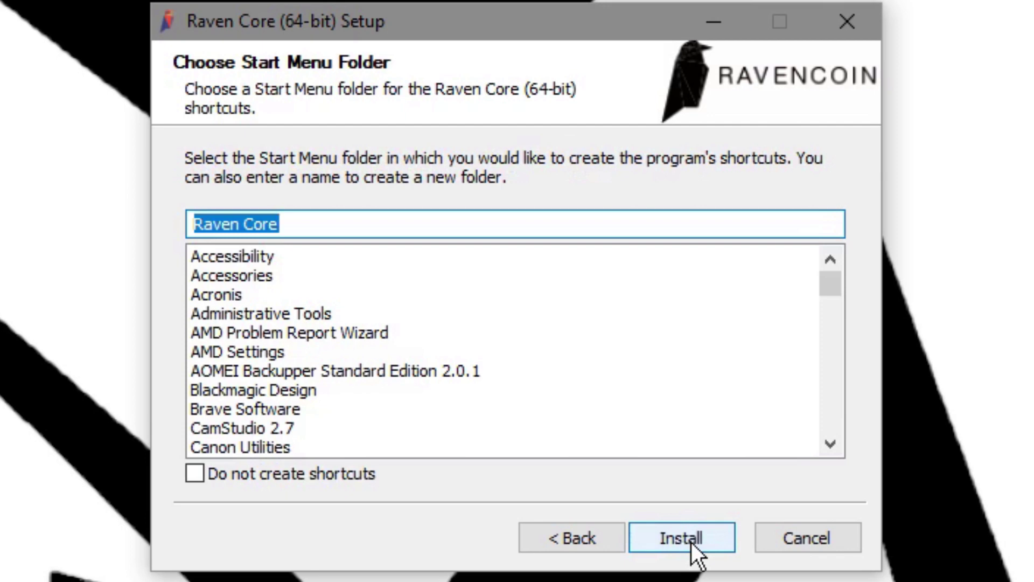
{"action": "left_click", "coordinate": [690, 542]}
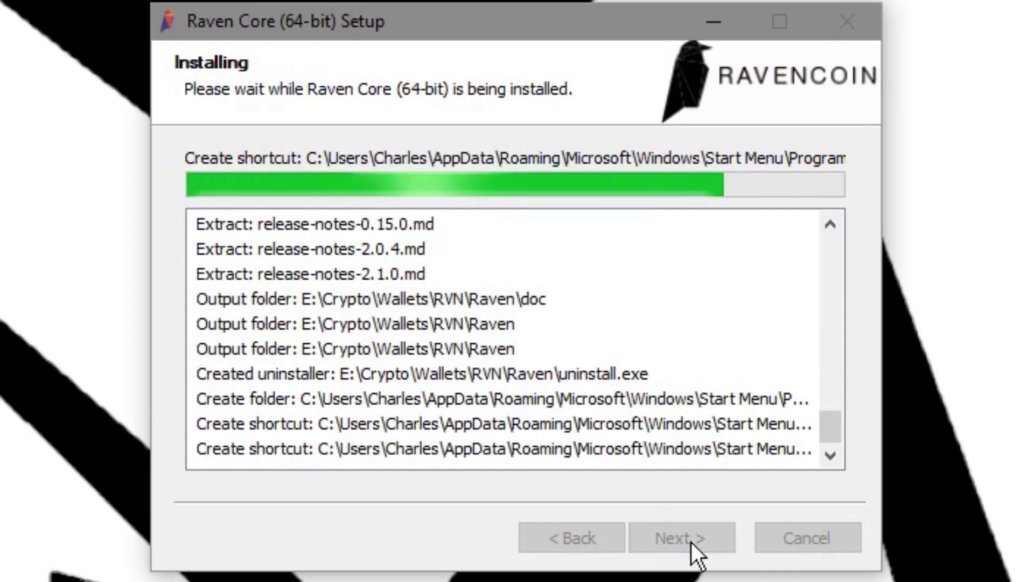
{"action": "left_click", "coordinate": [691, 542]}
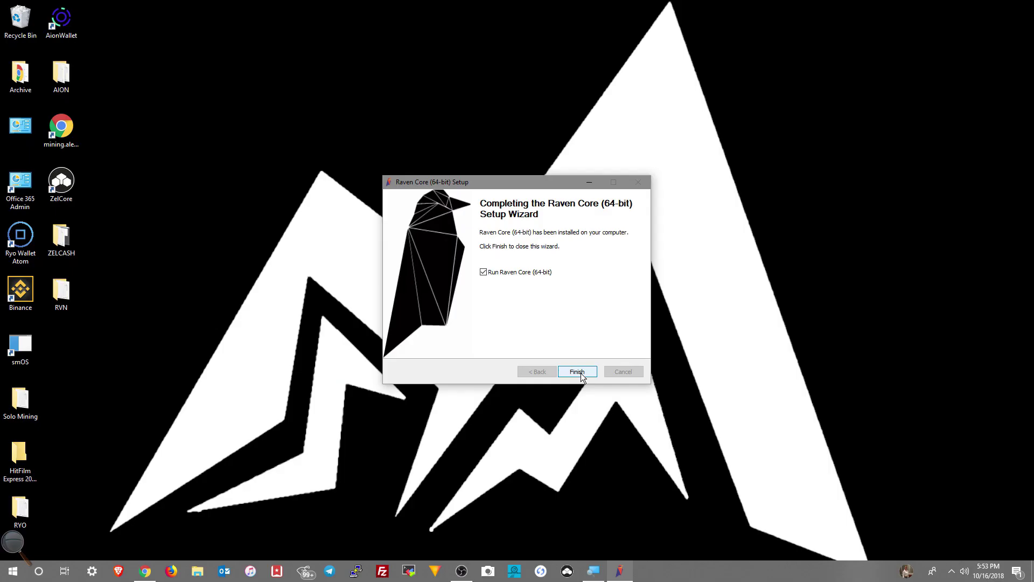
Finish setup and launch Raven Core v2.1.0.0, letting it load to the 13 443.27694013 RVN overview.
{"action": "left_click", "coordinate": [581, 373]}
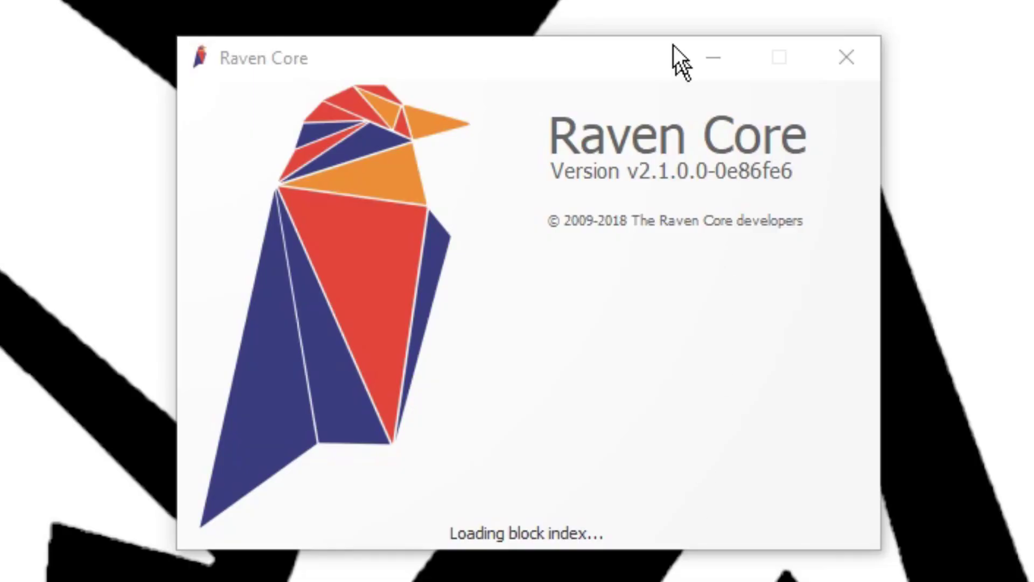
{"action": "left_click", "coordinate": [641, 164]}
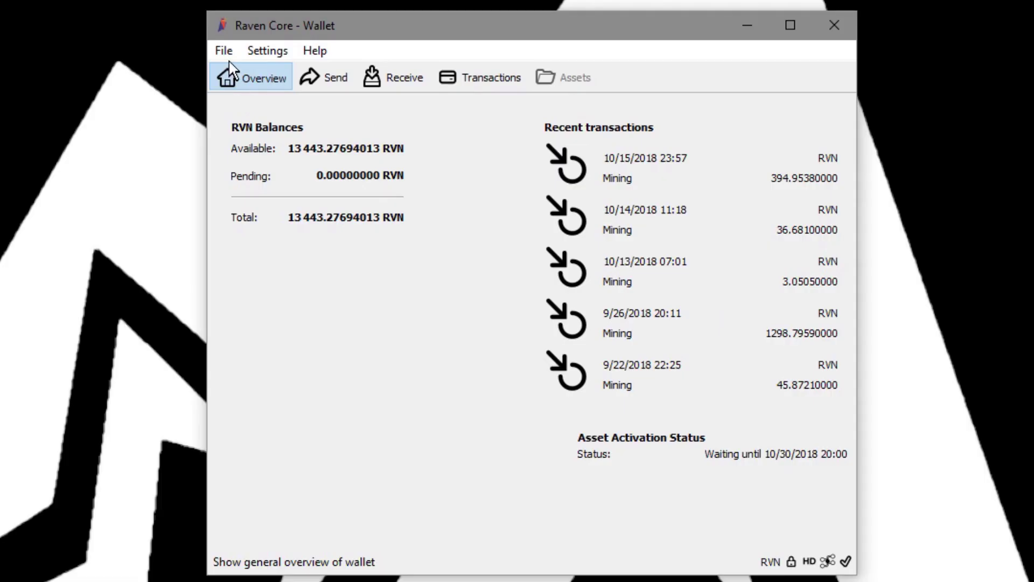
Back up the wallet from the File menu as 16OCT2018_NEW_WALLET.dat, based on the 16OCT2018.dat name.
{"action": "left_click", "coordinate": [380, 165]}
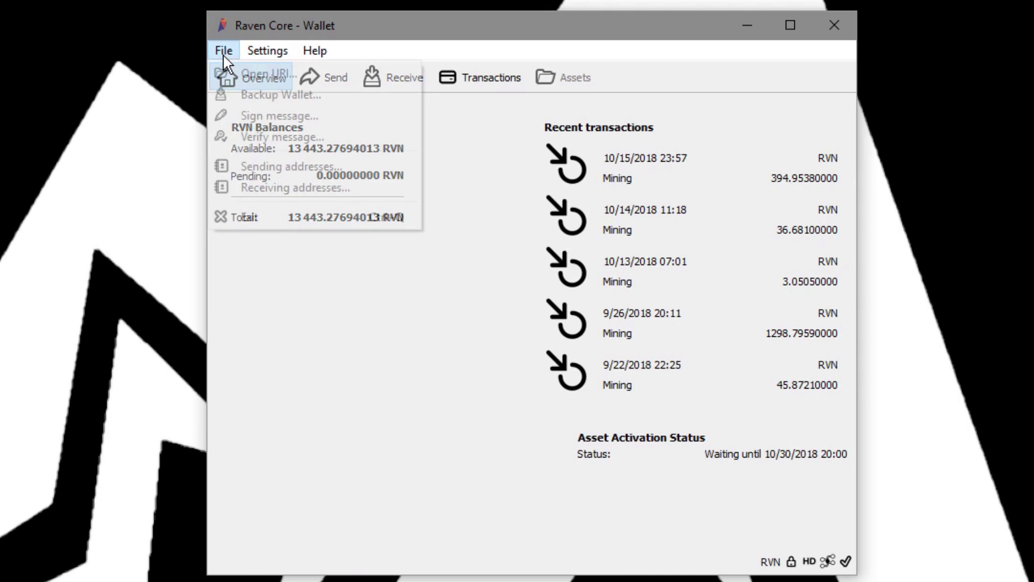
{"action": "mouse_move", "coordinate": [264, 54]}
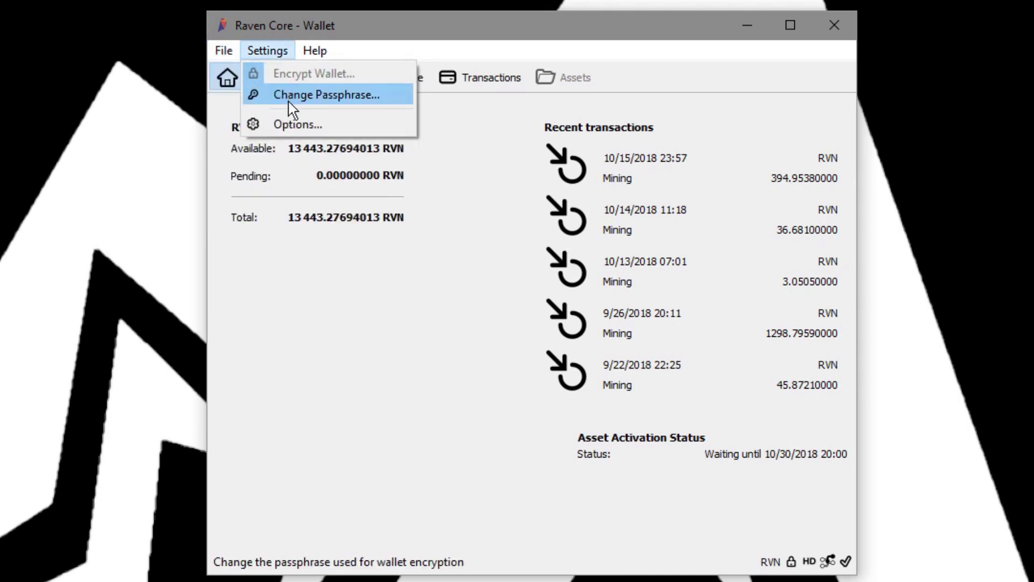
{"action": "mouse_move", "coordinate": [229, 60]}
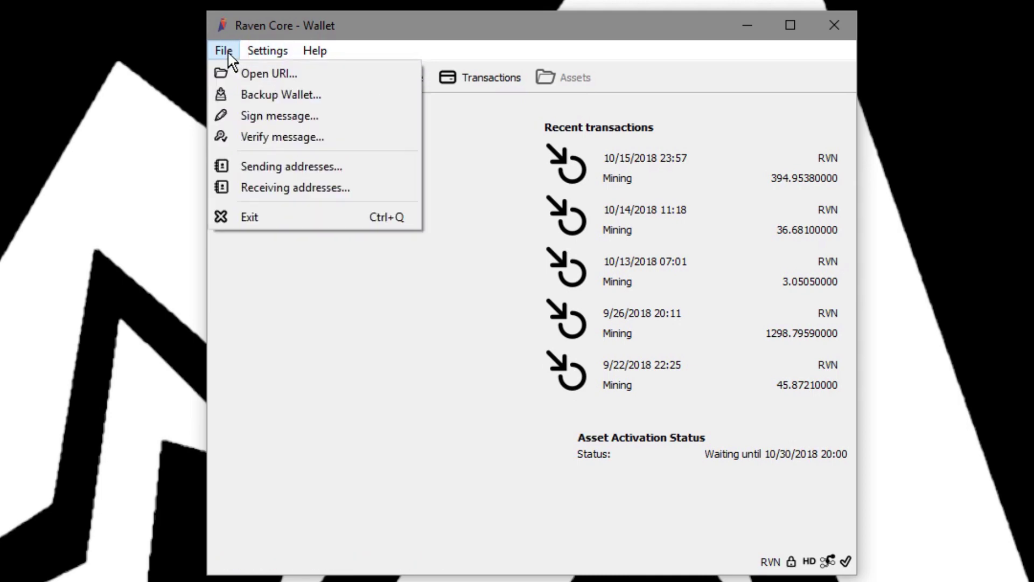
{"action": "left_click", "coordinate": [253, 97]}
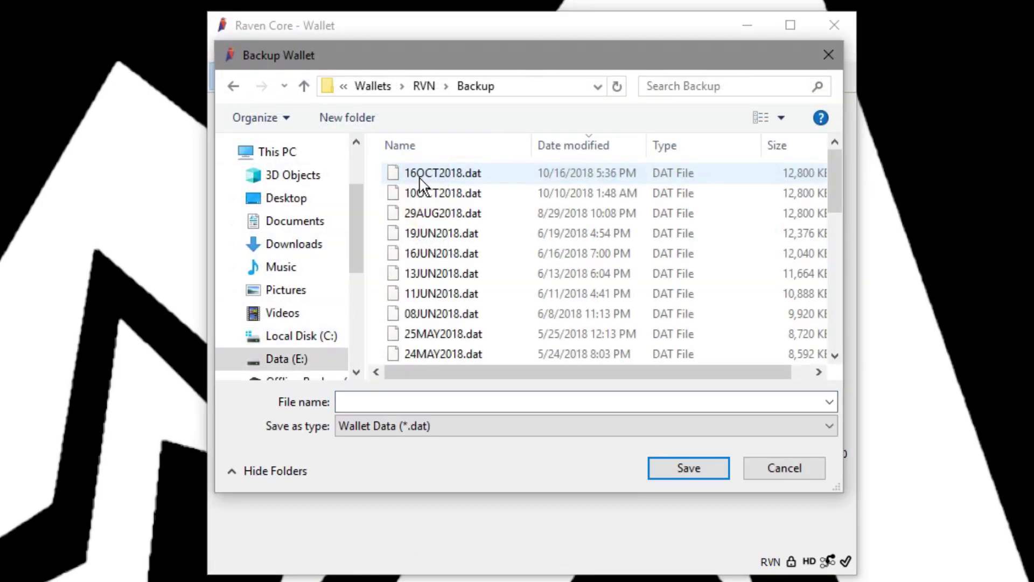
{"action": "left_click", "coordinate": [420, 178]}
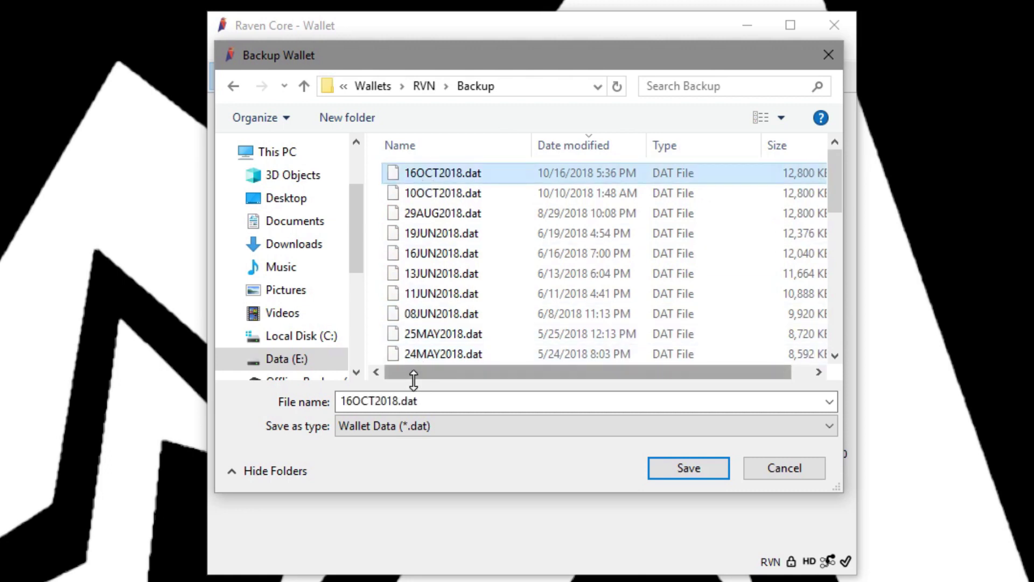
{"action": "left_click", "coordinate": [402, 408]}
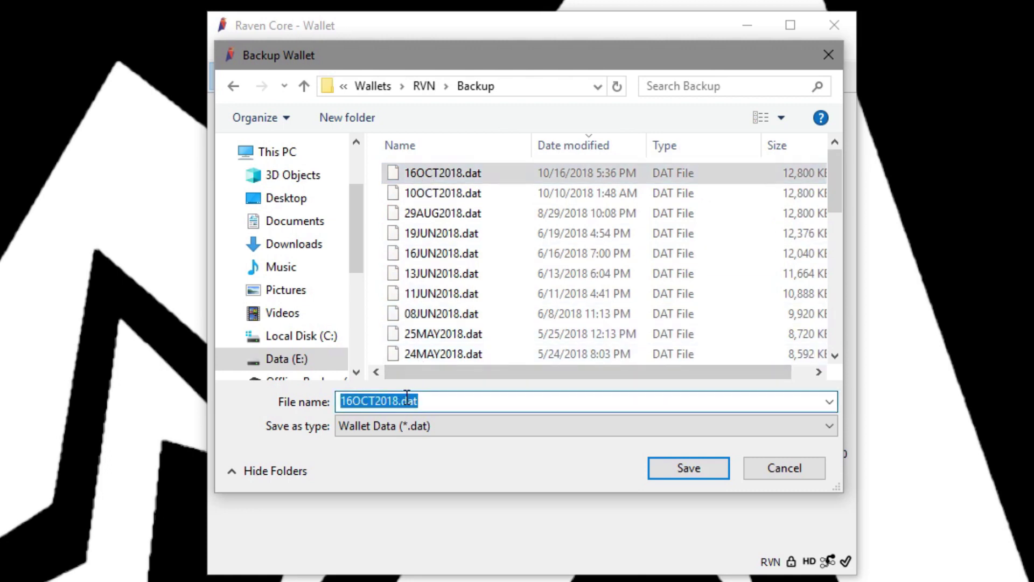
{"action": "left_click", "coordinate": [402, 404]}
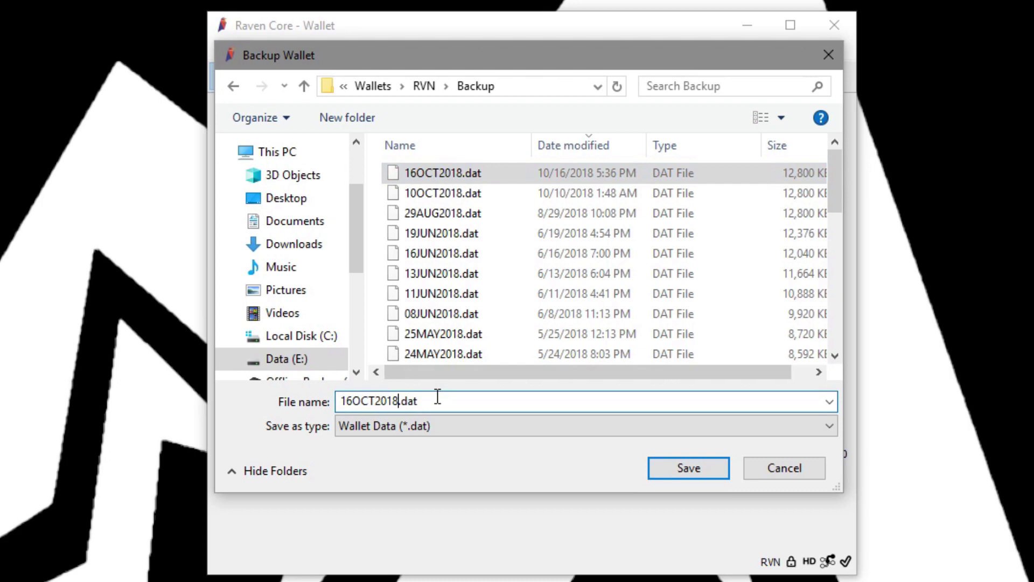
{"action": "type", "text": "_NEW_W"}
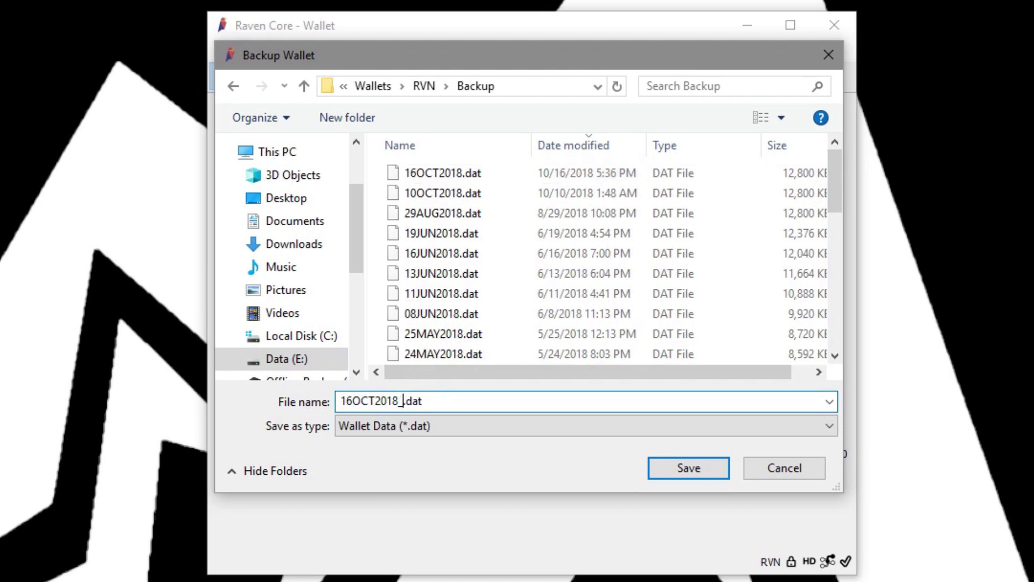
{"action": "type", "text": "ALLET"}
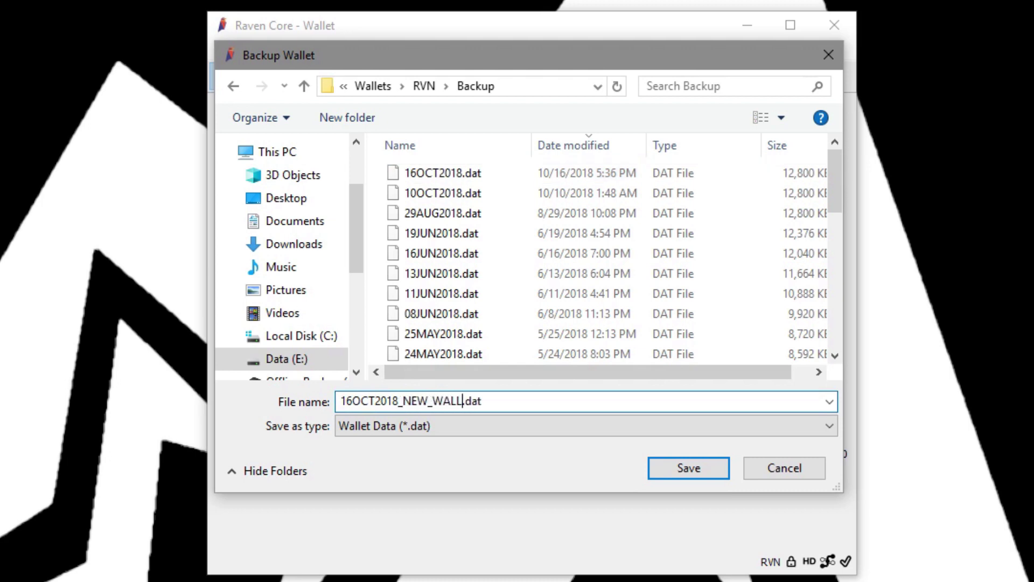
{"action": "key", "text": "Return"}
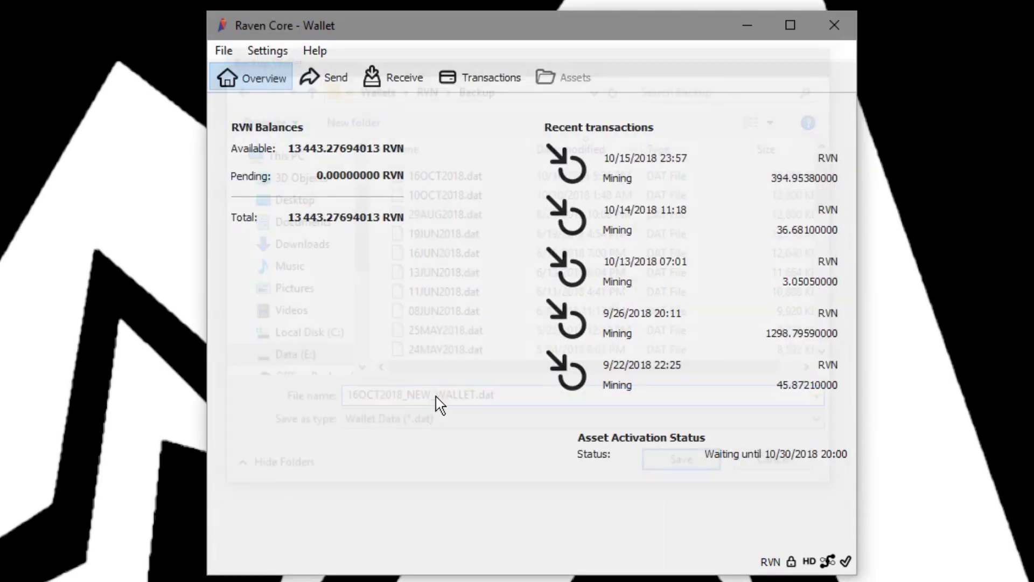